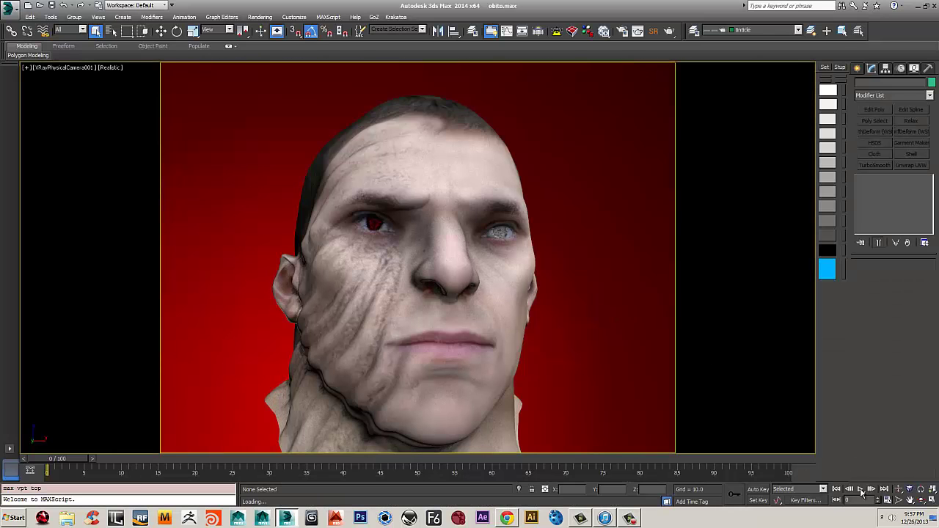
Preview the scene's animation, play the rendered obito.mp4 clip from the desktop, and return to 3ds Max
click(861, 489)
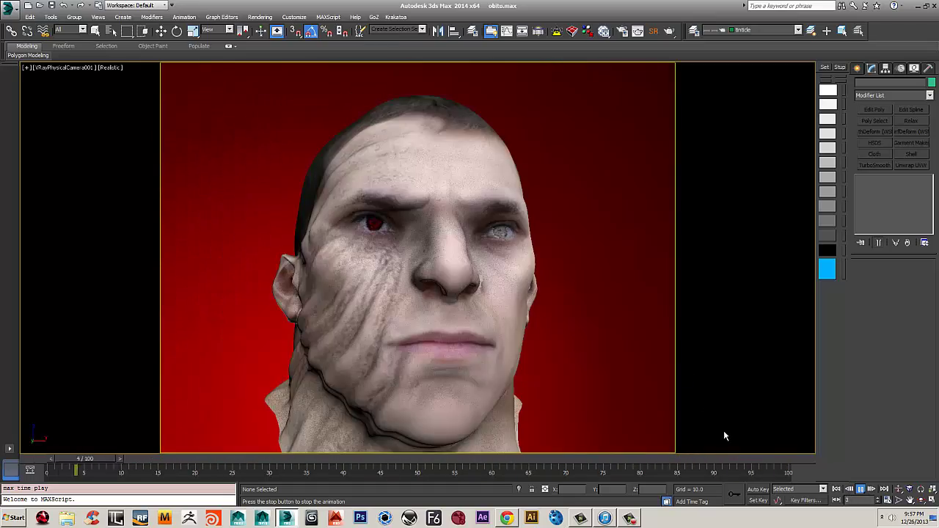
click(861, 490)
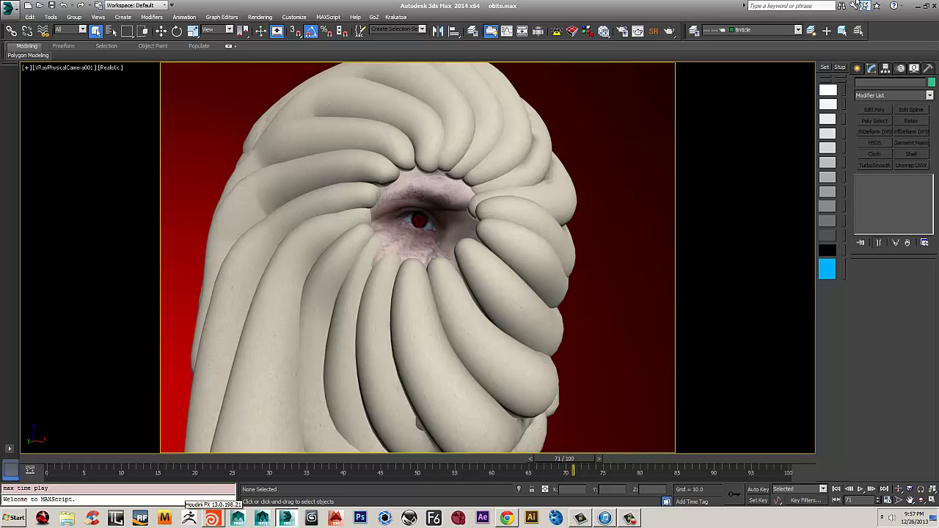
key(super+d)
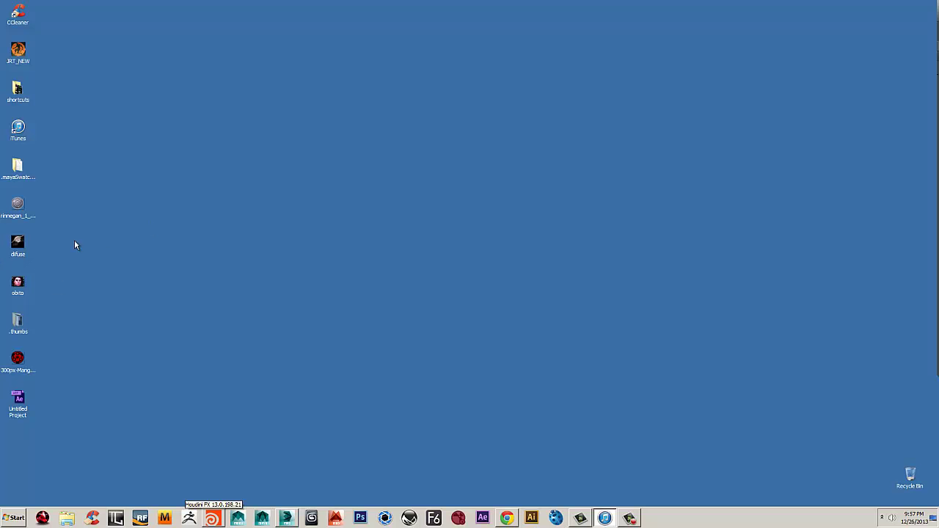
double_click(28, 292)
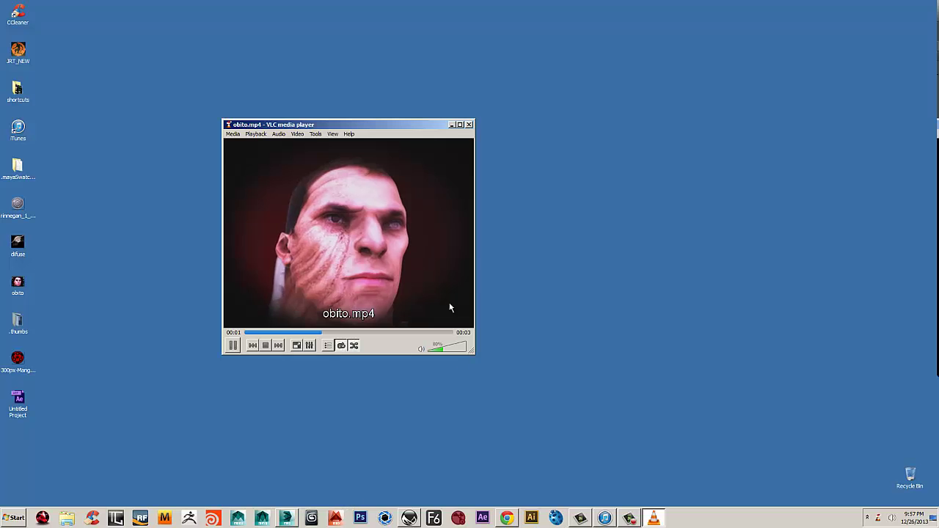
click(469, 125)
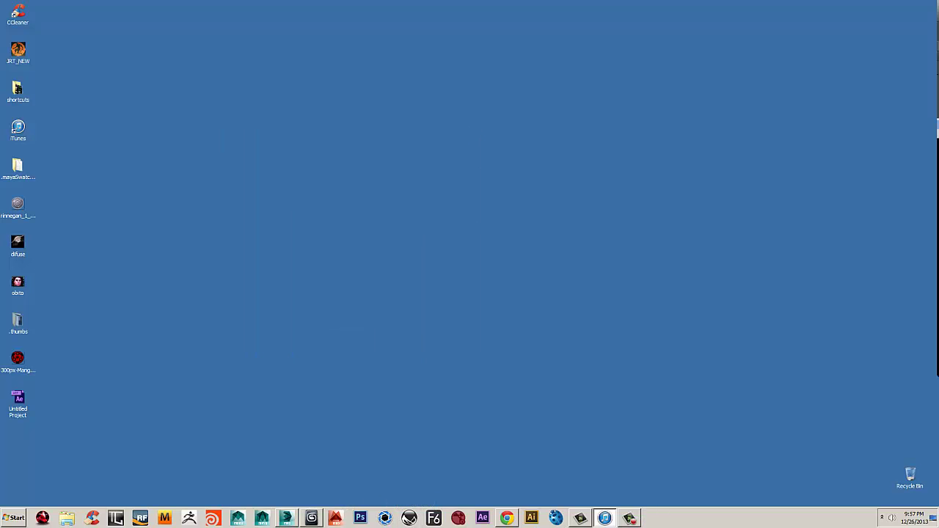
click(286, 519)
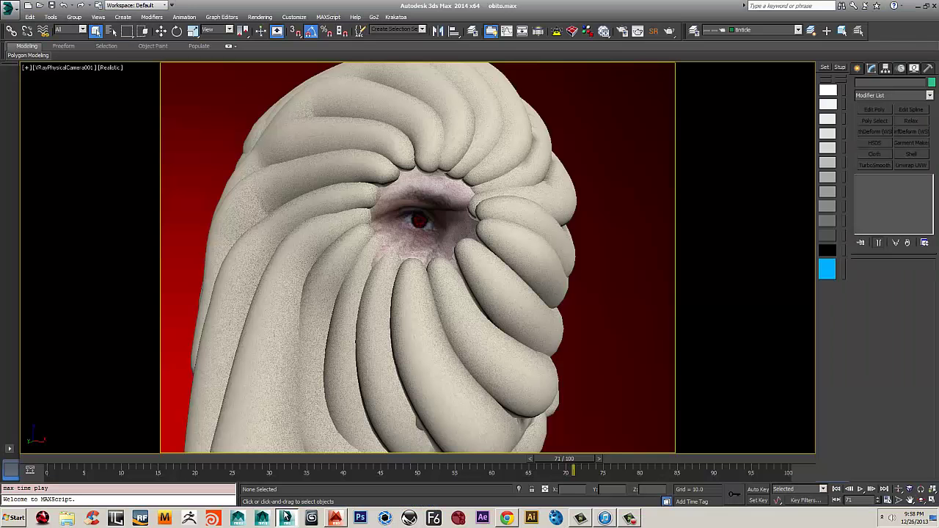
Reset the program to a new, empty scene
click(10, 7)
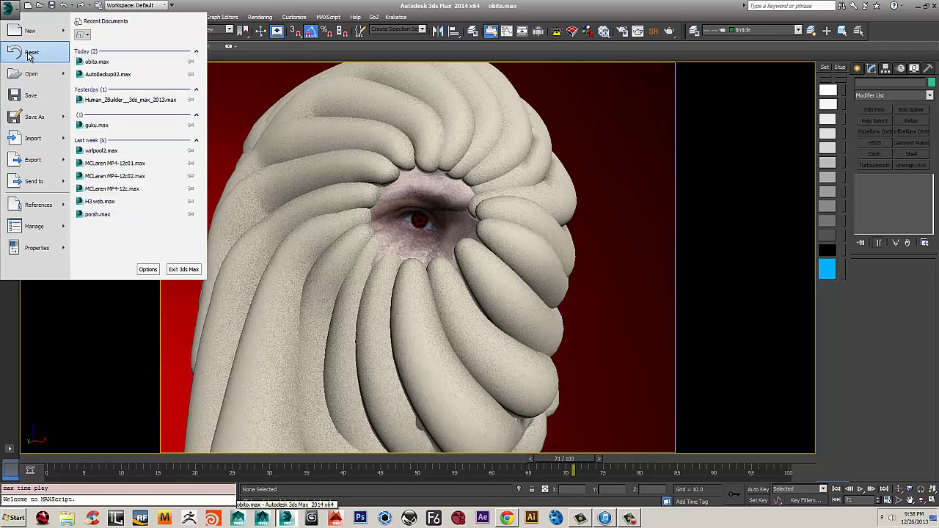
click(29, 54)
click(441, 274)
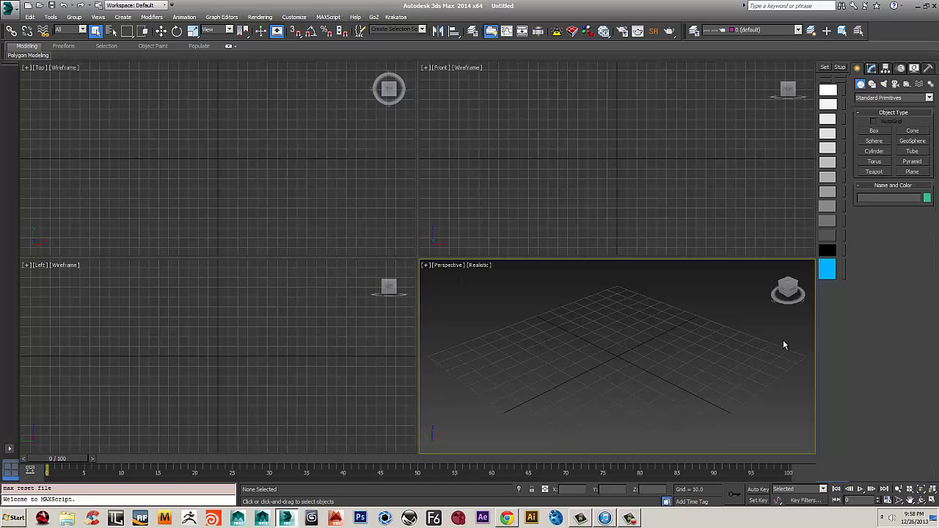
click(872, 141)
drag(613, 359, 628, 389)
right_click(712, 367)
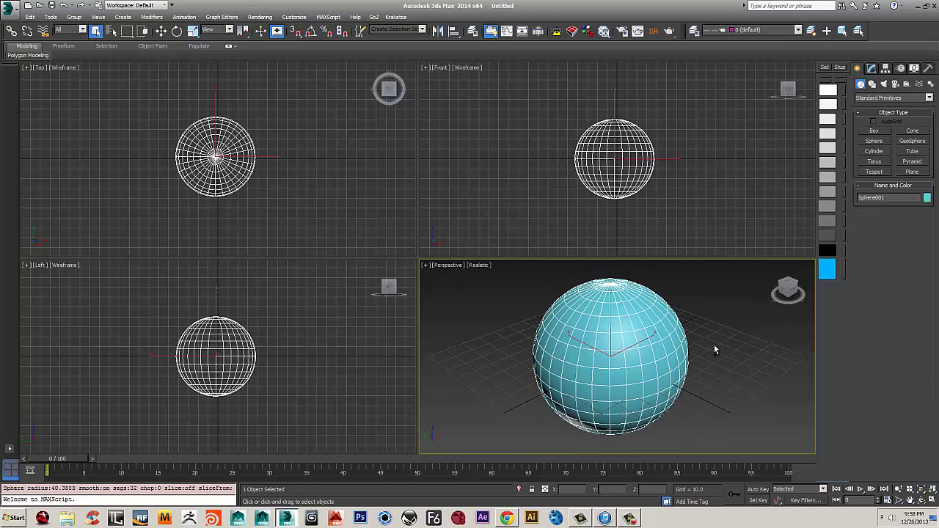
key(ctrl+z)
Create a sphere with a radius of about 77 units near the grid centre in the Front viewport
click(873, 141)
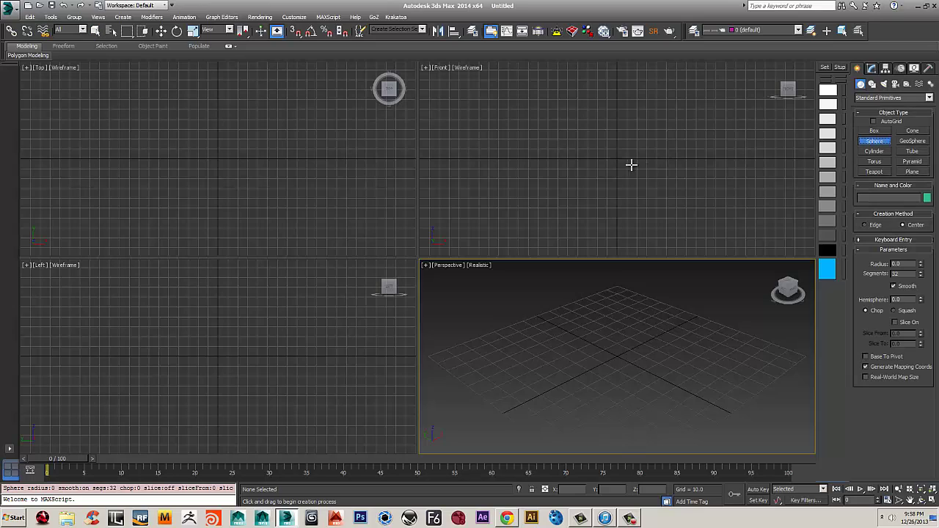
drag(619, 156, 663, 215)
right_click(663, 214)
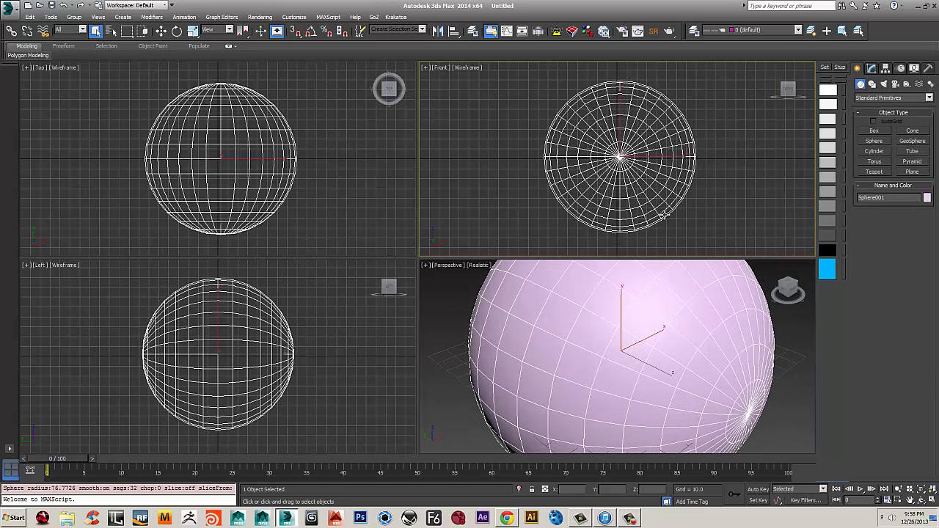
Move the sphere to the world origin by setting its absolute X, Y and Z positions to 0
key(w)
key(F12)
click(238, 335)
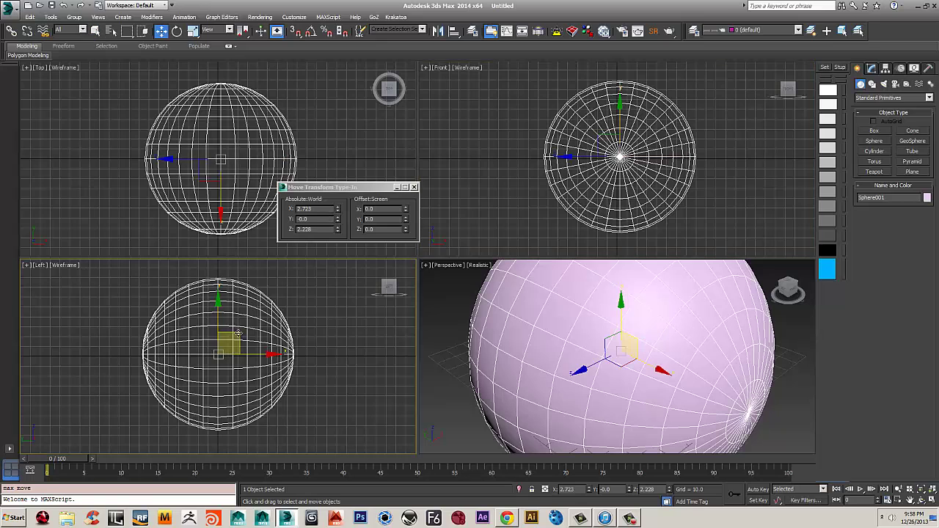
right_click(337, 209)
right_click(337, 218)
right_click(338, 228)
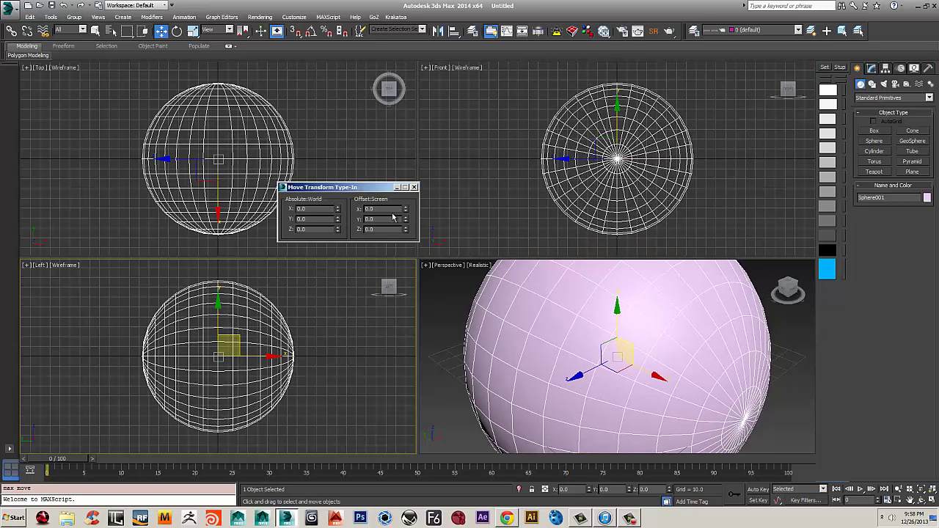
drag(327, 189, 212, 151)
click(298, 152)
Maximize the Perspective viewport and frame the whole sphere with its pole facing the view
alt+middle_drag(597, 315, 541, 357)
key(alt+w)
scroll(443, 291, down, 4)
alt+middle_drag(443, 292, 486, 261)
scroll(470, 264, down, 2)
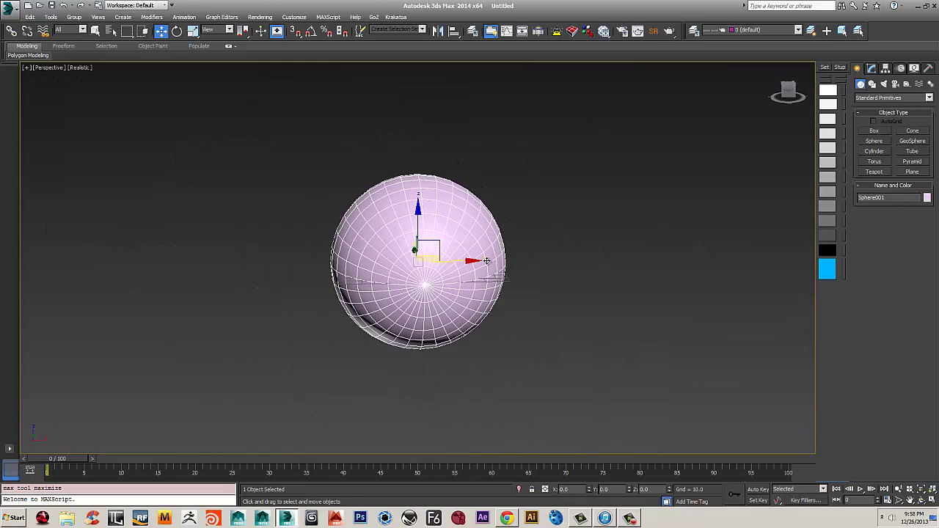
scroll(429, 266, up, 3)
scroll(431, 266, down, 3)
key(r)
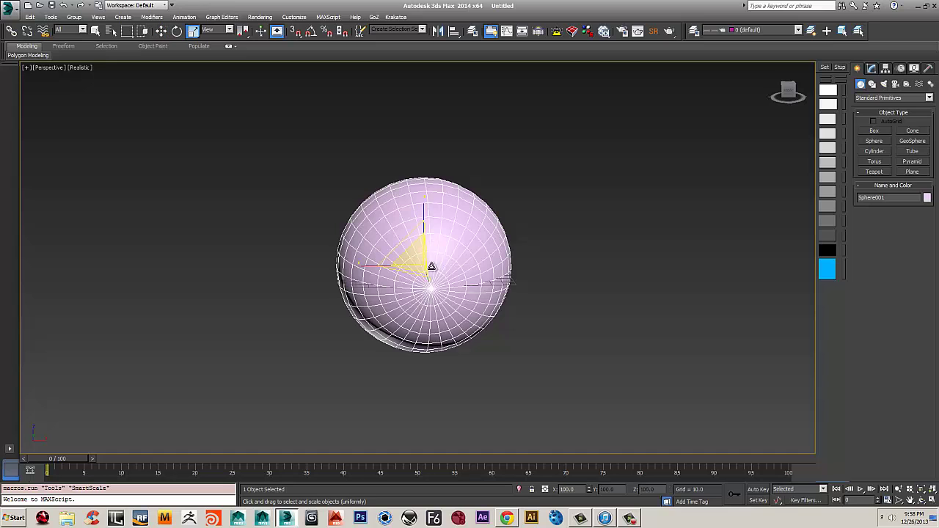
middle_drag(429, 296, 428, 286)
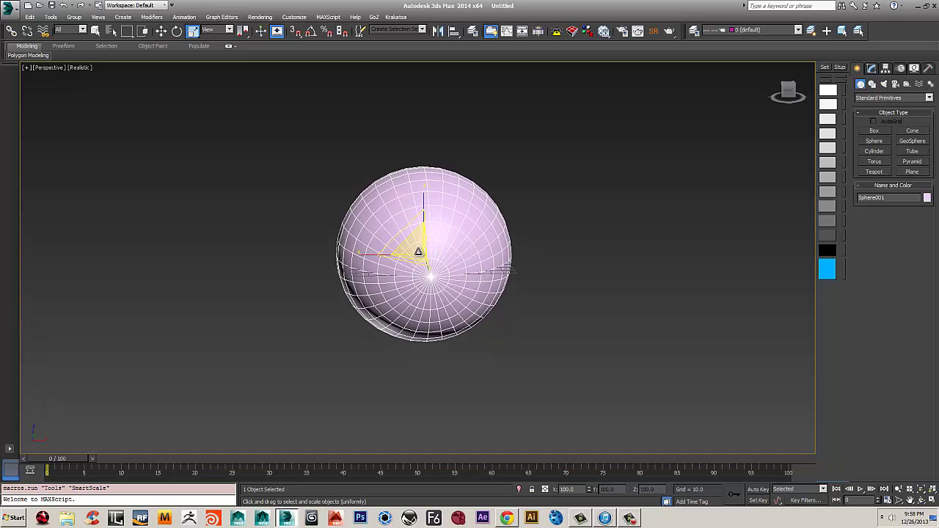
shift+drag(419, 247, 420, 239)
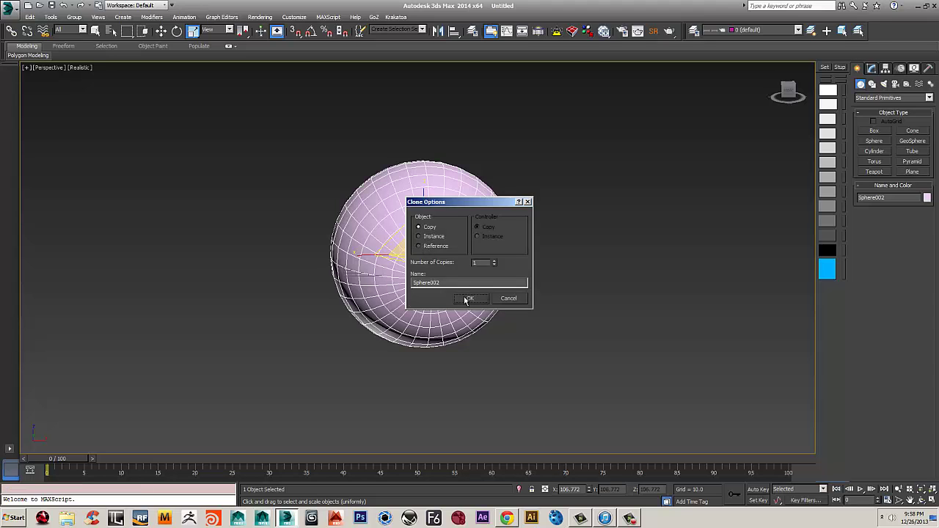
click(508, 298)
Switch to wireframe display and clone the sphere as a copy scaled up to about 102 percent
scroll(429, 288, up, 3)
key(F3)
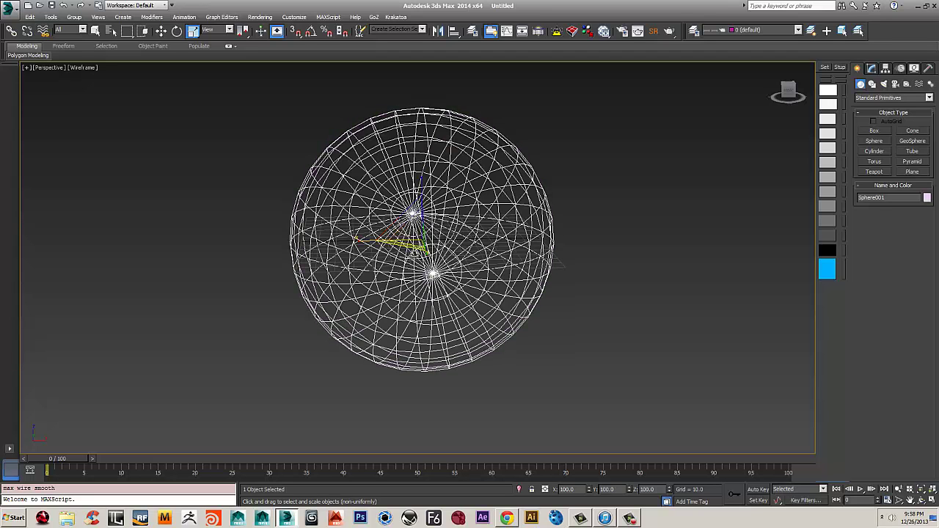
shift+drag(416, 236, 441, 251)
click(471, 300)
Convert the larger outer sphere to an Editable Poly
mouse_move(470, 301)
alt+middle_down()
mouse_move(304, 379)
mouse_move(423, 262)
alt+middle_up()
right_click(423, 261)
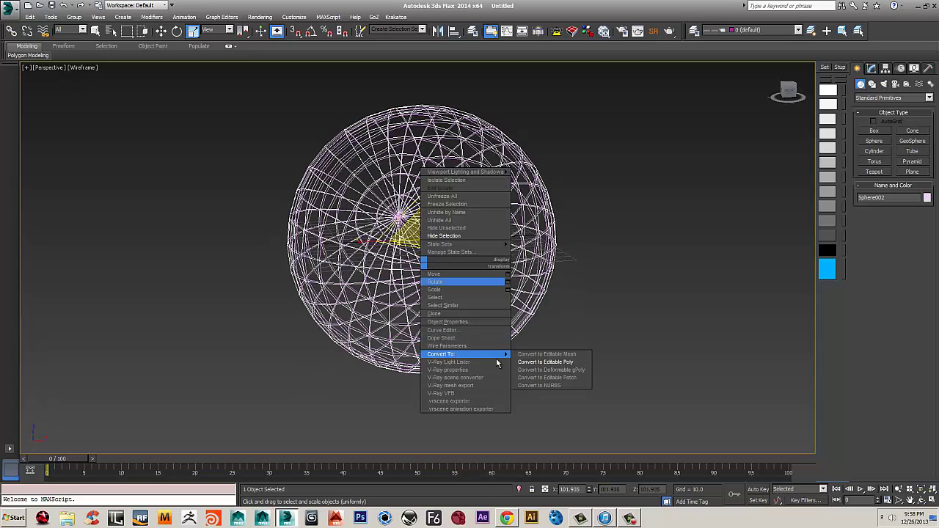
click(524, 361)
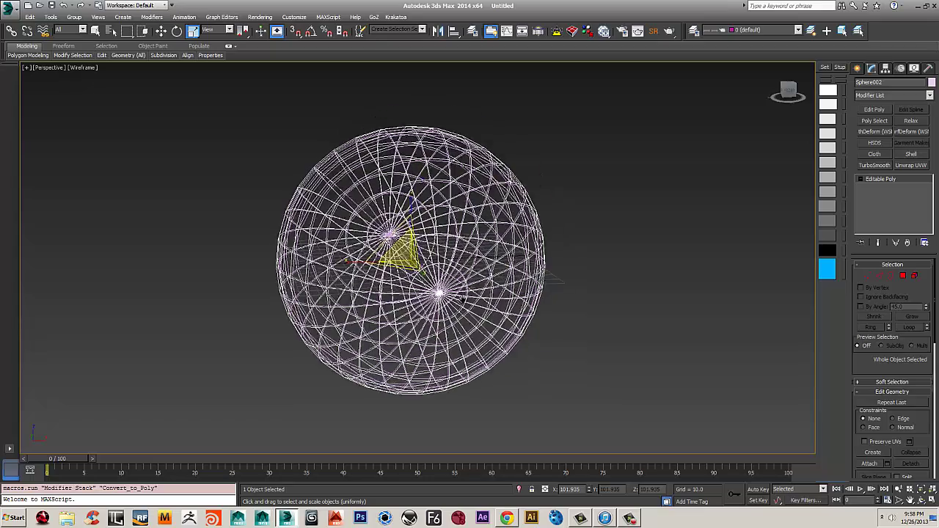
Delete the polygon caps around both poles of the outer sphere, restore shaded display and leave polygon editing
key(1)
click(439, 295)
alt+middle_drag(439, 296, 370, 320)
ctrl+click(452, 303)
key(ctrl+z)
key(w)
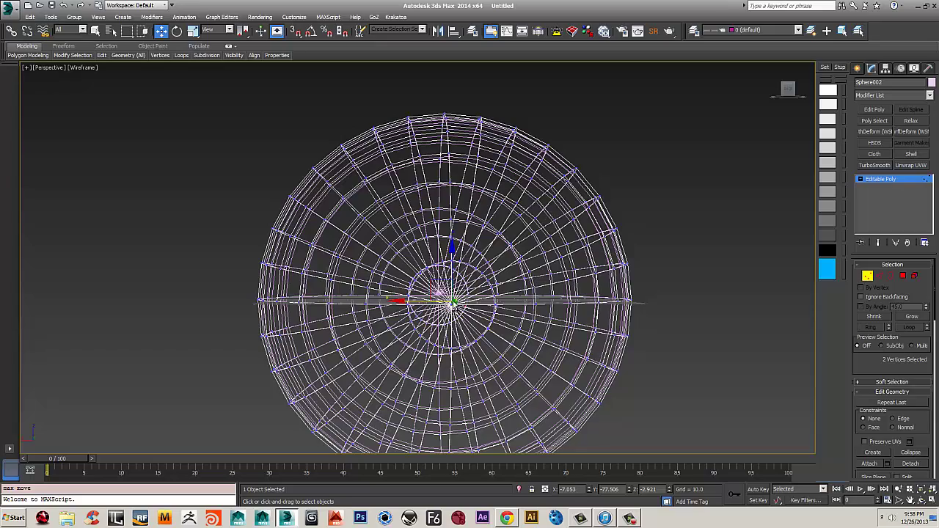
mouse_move(451, 307)
alt+middle_down()
mouse_move(439, 296)
mouse_move(446, 308)
alt+middle_up()
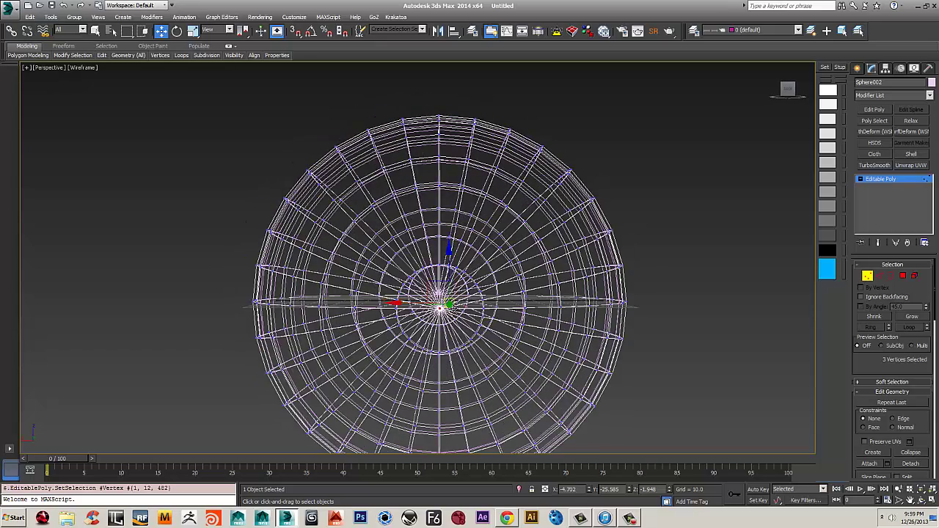
right_click(445, 294)
click(438, 224)
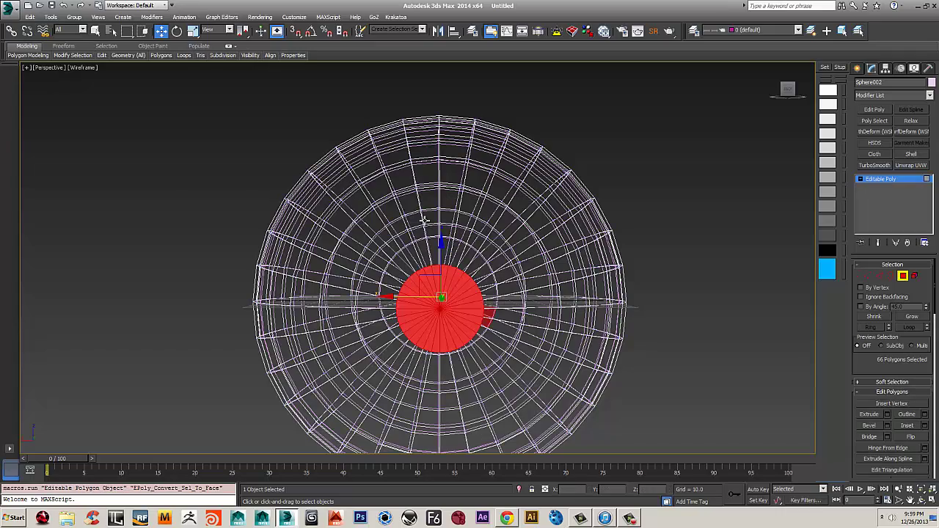
alt+middle_drag(492, 196, 310, 90)
drag(245, 396, 346, 207)
key(Delete)
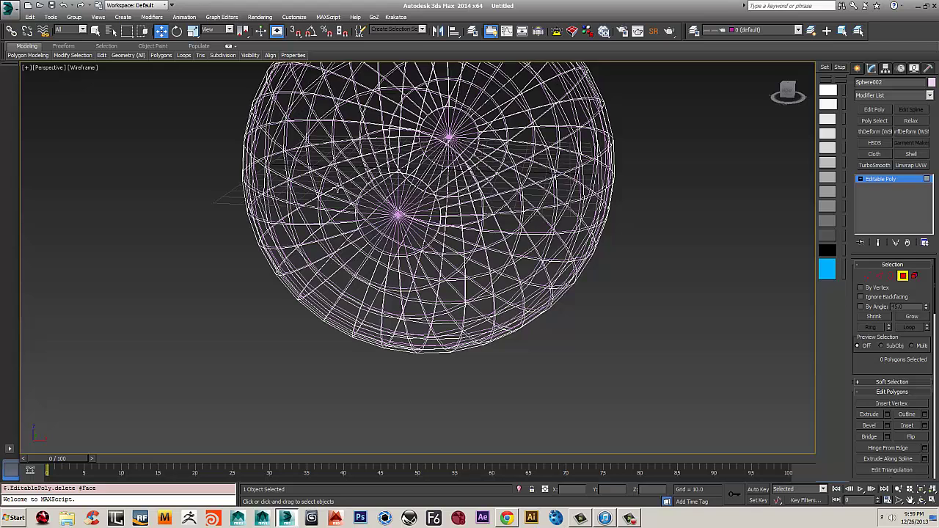
scroll(337, 189, down, 4)
key(F3)
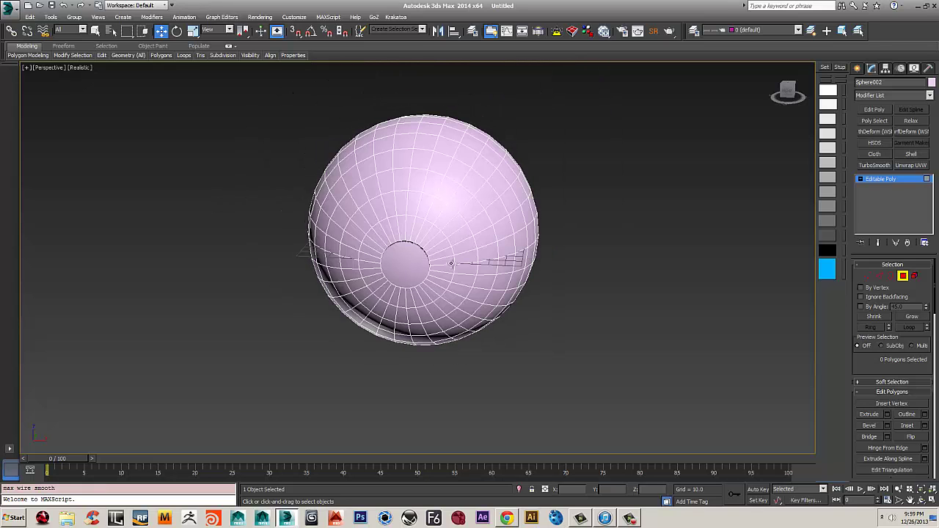
click(869, 182)
click(929, 95)
drag(928, 136, 930, 380)
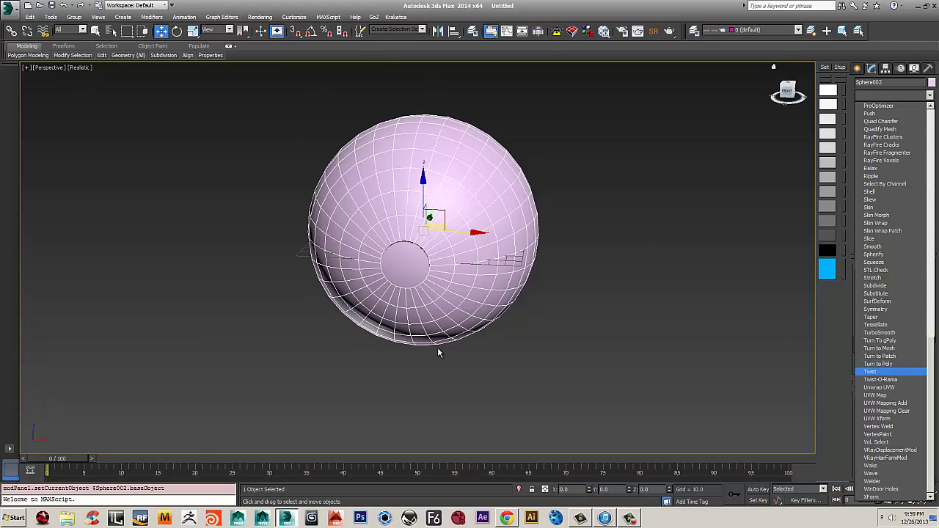
key(super)
click(701, 371)
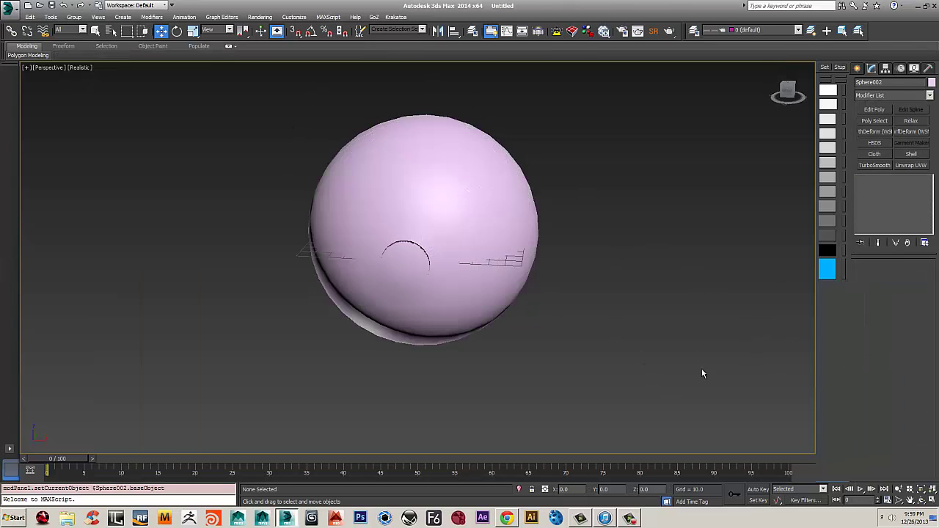
Add a Twist modifier to the outer sphere and set its angle to 250 about the Z axis
click(478, 228)
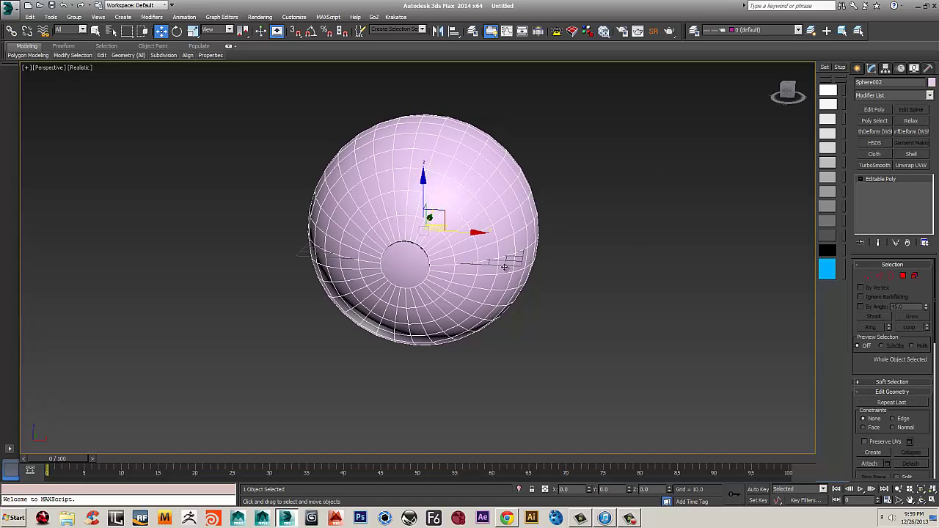
click(928, 96)
drag(933, 161, 935, 391)
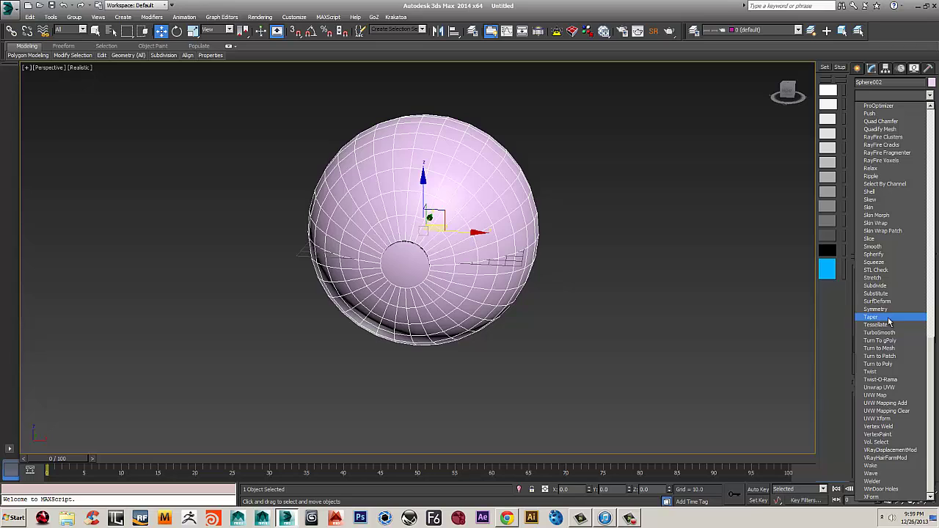
click(876, 371)
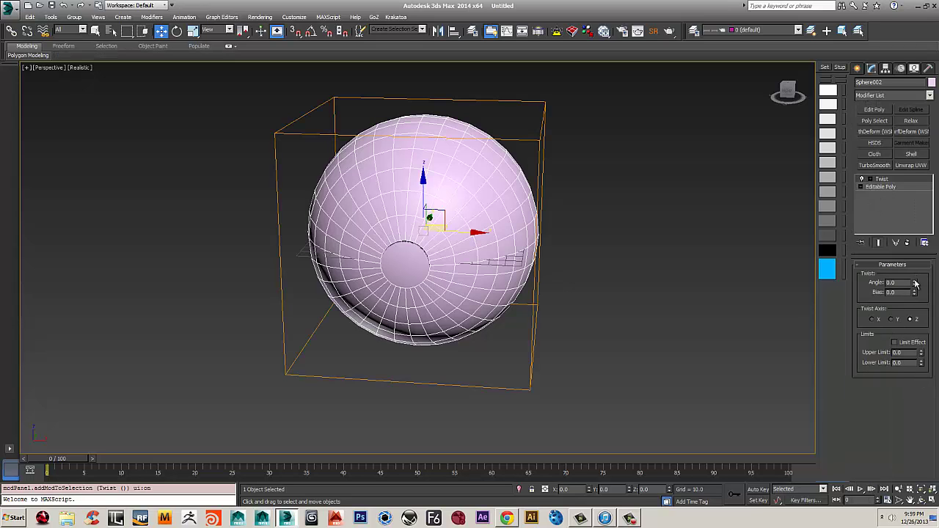
drag(915, 288, 908, 38)
alt+middle_drag(557, 204, 498, 172)
Collapse the twisted outer sphere to an Editable Poly
right_click(497, 172)
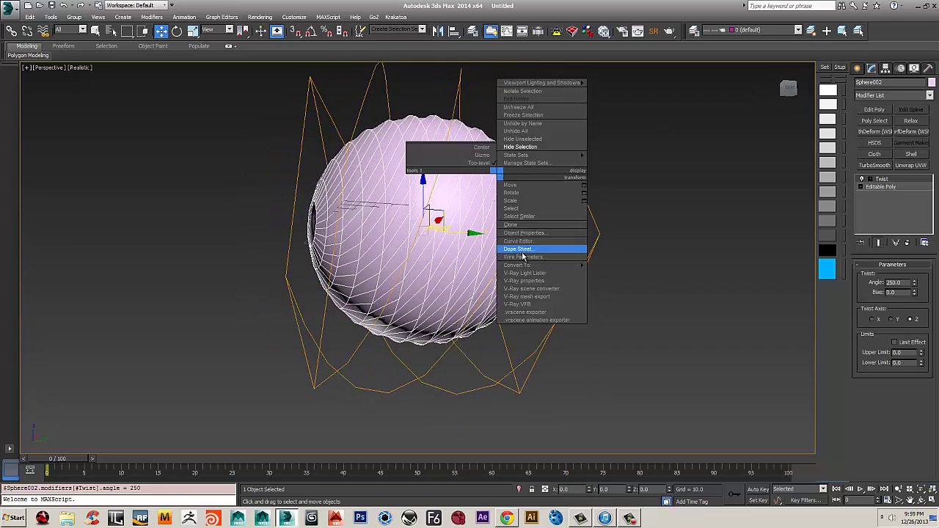
mouse_move(547, 270)
click(621, 273)
alt+middle_drag(396, 279, 372, 285)
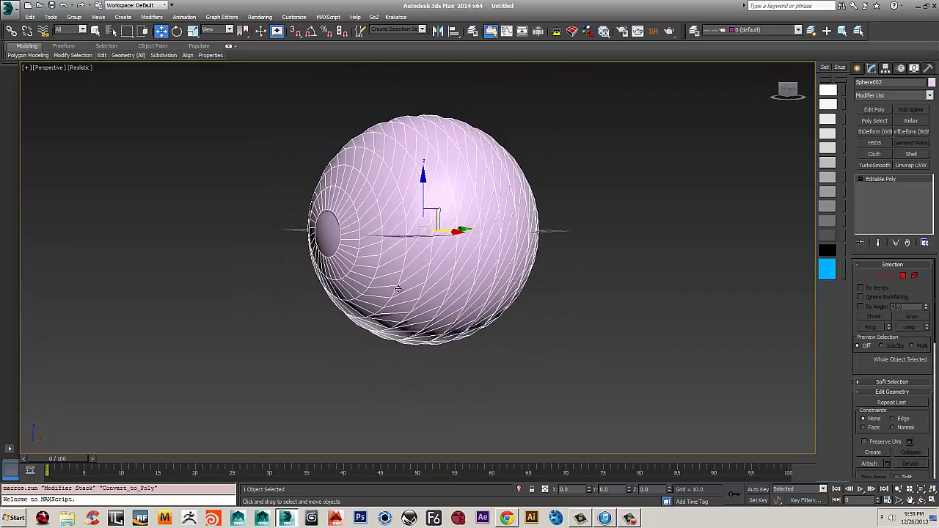
Select every other radial edge around the front opening of the outer sphere with a Dot Ring selection and a gap of 1
key(2)
scroll(388, 377, up, 6)
middle_drag(459, 313, 422, 256)
click(427, 254)
alt+middle_drag(417, 323, 413, 320)
mouse_move(61, 57)
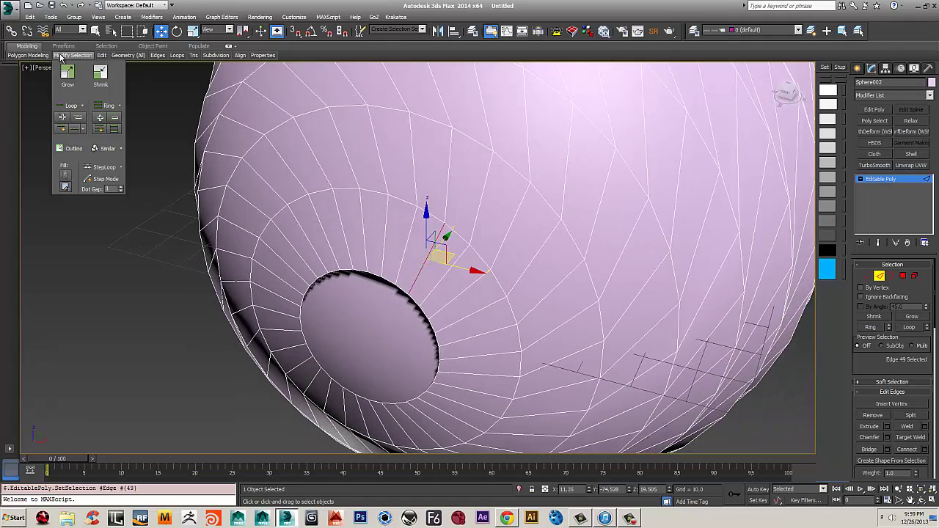
click(114, 129)
scroll(117, 131, down, 3)
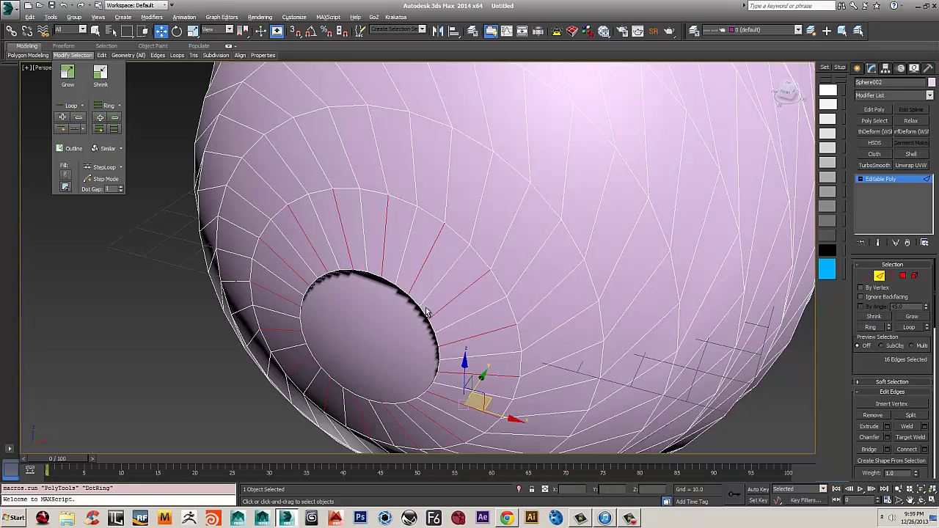
alt+middle_drag(419, 310, 474, 297)
scroll(465, 224, down, 3)
alt+middle_drag(464, 224, 431, 237)
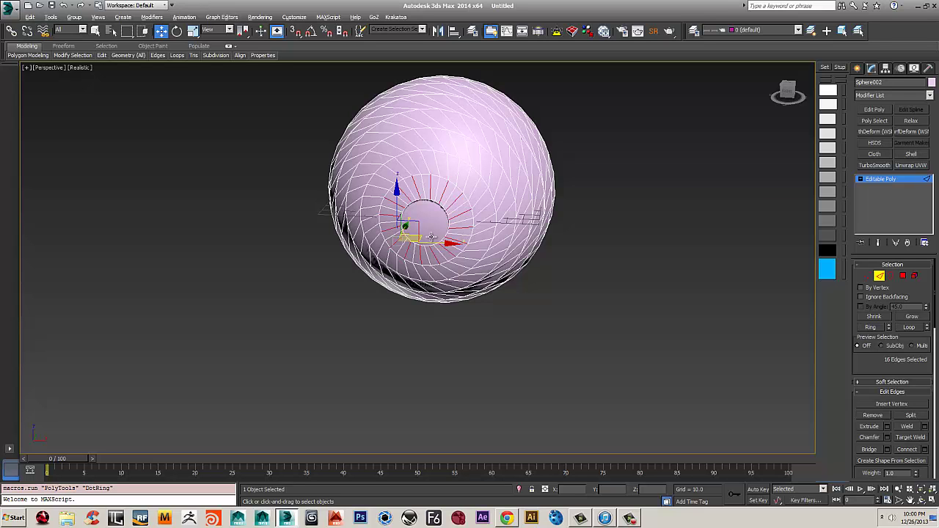
Extend the selected radial edges to full loops and create a Smooth shape named Shape001 from them
key(alt+l)
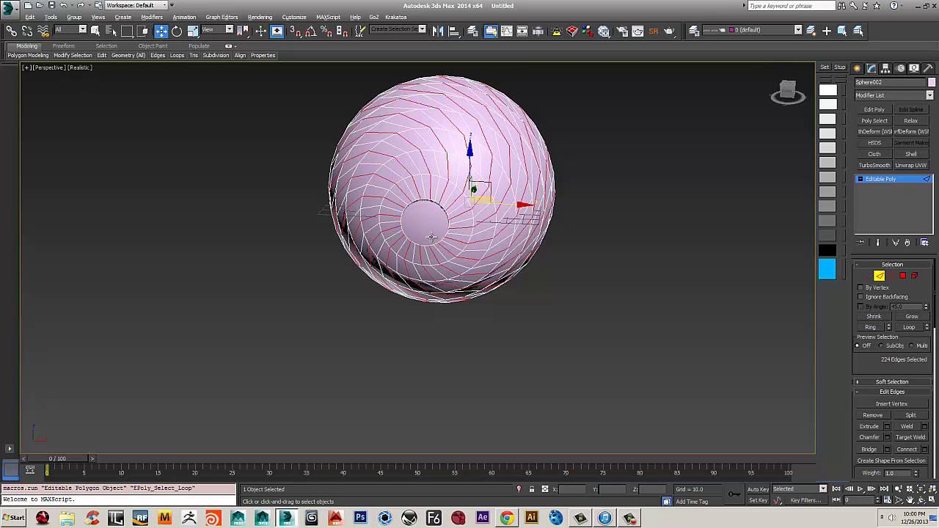
alt+middle_drag(402, 258, 449, 275)
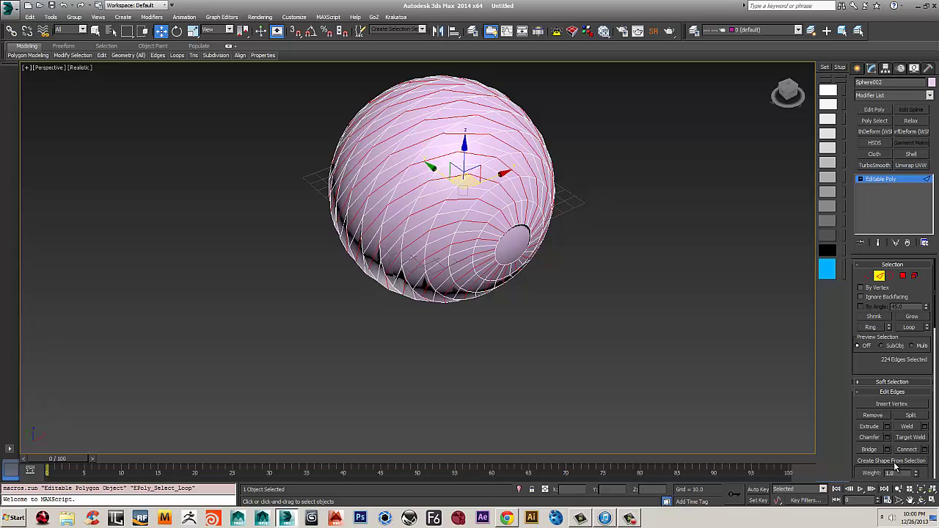
click(892, 461)
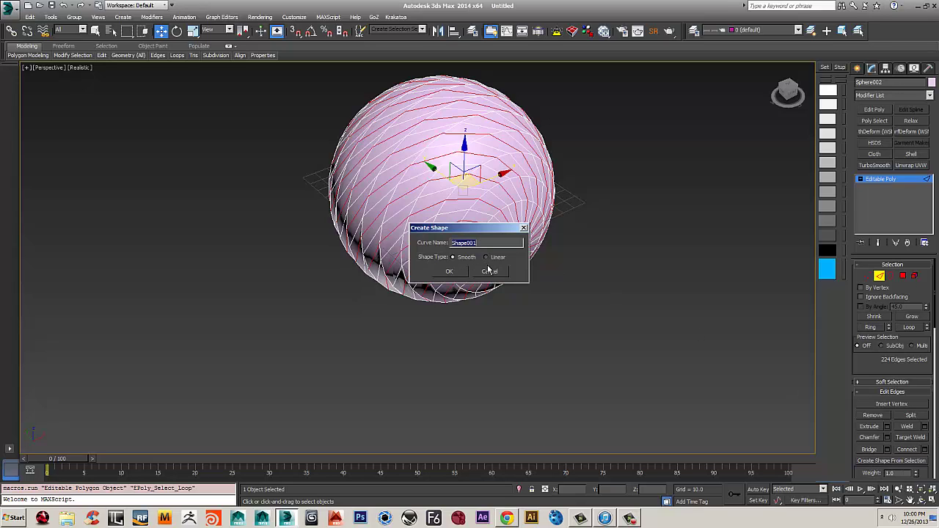
click(448, 271)
Leave edge editing and delete the twisted outer sphere
alt+middle_drag(586, 326, 546, 325)
click(885, 180)
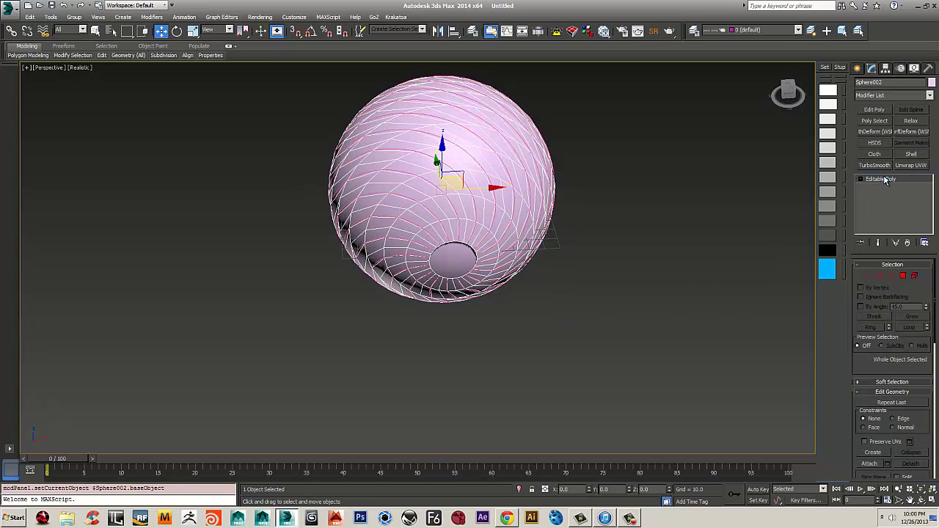
key(Delete)
Examine the spiral splines wrapped around the inner sphere in the perspective view
middle_drag(557, 173, 569, 261)
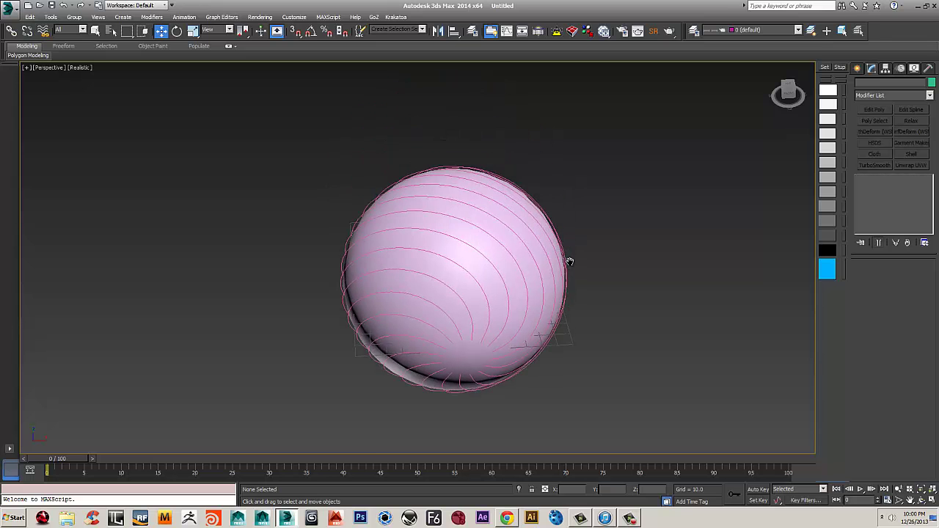
key(p)
scroll(513, 274, up, 5)
scroll(514, 274, down, 5)
alt+middle_drag(514, 274, 498, 256)
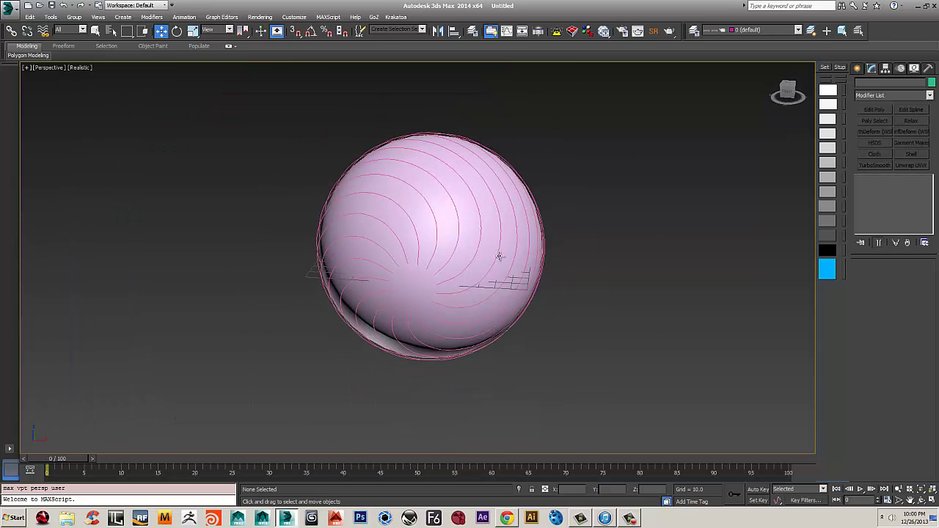
scroll(500, 255, up, 3)
middle_drag(492, 159, 501, 189)
alt+middle_drag(483, 254, 582, 255)
middle_drag(204, 219, 291, 244)
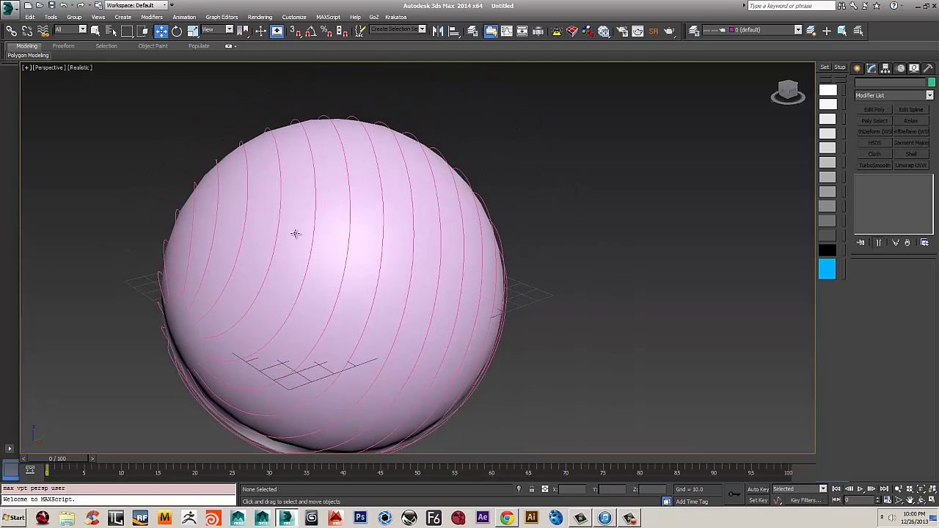
middle_drag(395, 221, 434, 174)
scroll(440, 196, down, 3)
scroll(444, 218, up, 6)
scroll(434, 174, down, 3)
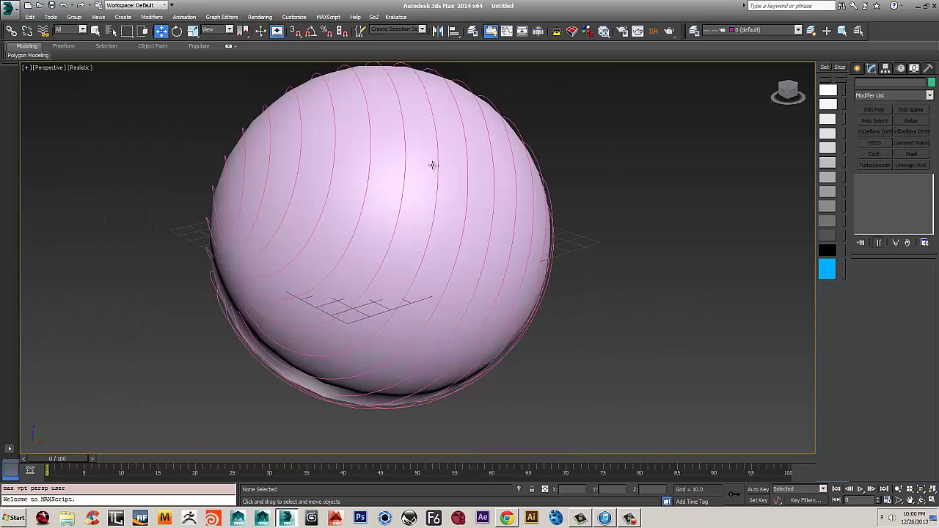
Select the spiral spline shape and inspect how its curves run around the sphere from several angles
click(492, 105)
alt+middle_drag(428, 188, 458, 220)
alt+middle_drag(506, 278, 410, 275)
alt+middle_drag(411, 275, 438, 255)
scroll(396, 257, down, 2)
middle_drag(379, 262, 371, 252)
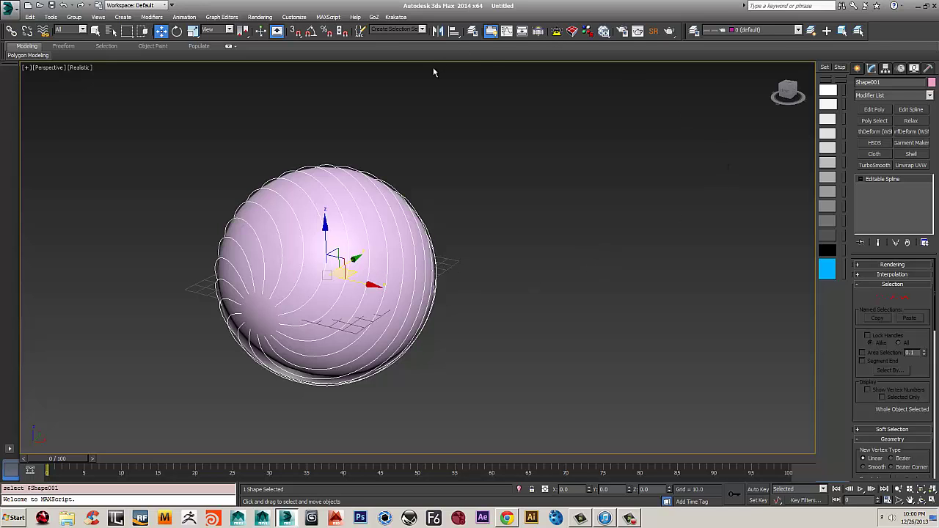
click(396, 30)
click(485, 257)
Copy one spiral spline out beside the sphere at spline level, delete that copy and leave spline editing
click(860, 180)
click(878, 203)
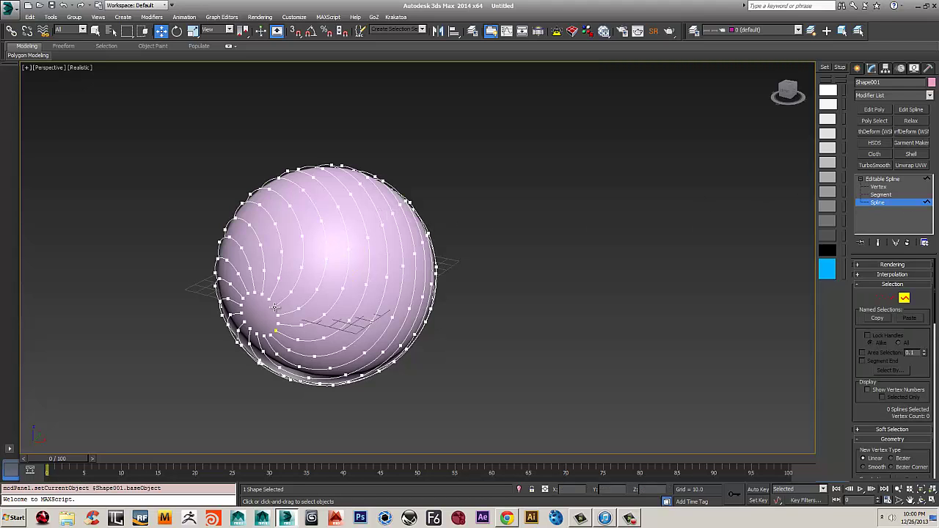
click(383, 232)
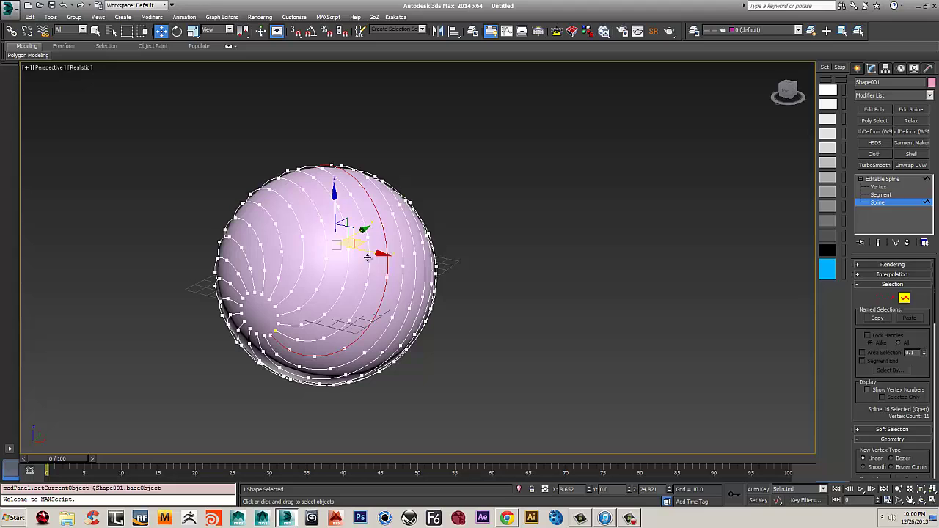
shift+drag(361, 243, 572, 217)
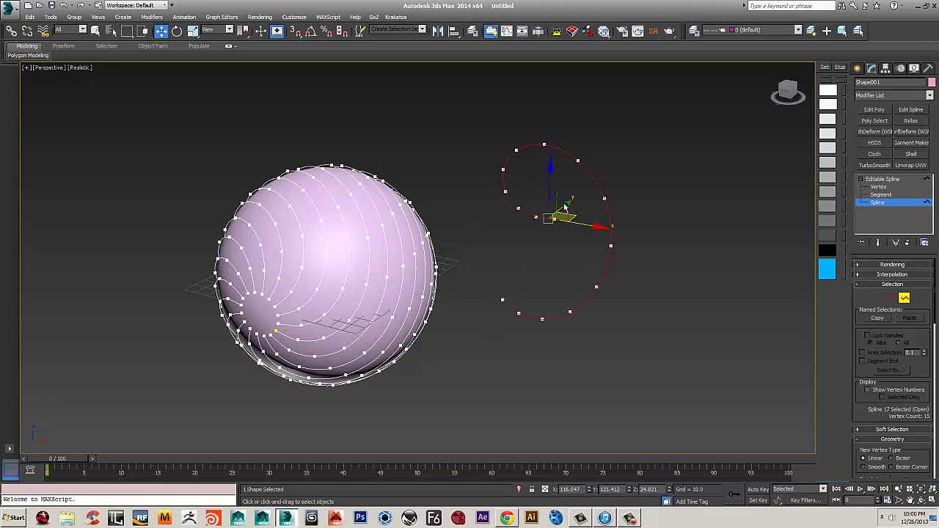
key(Delete)
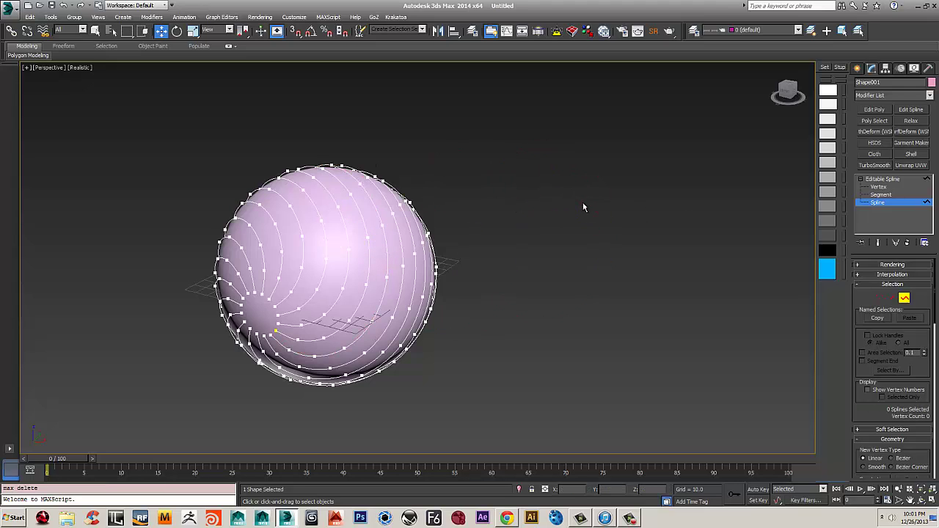
click(883, 179)
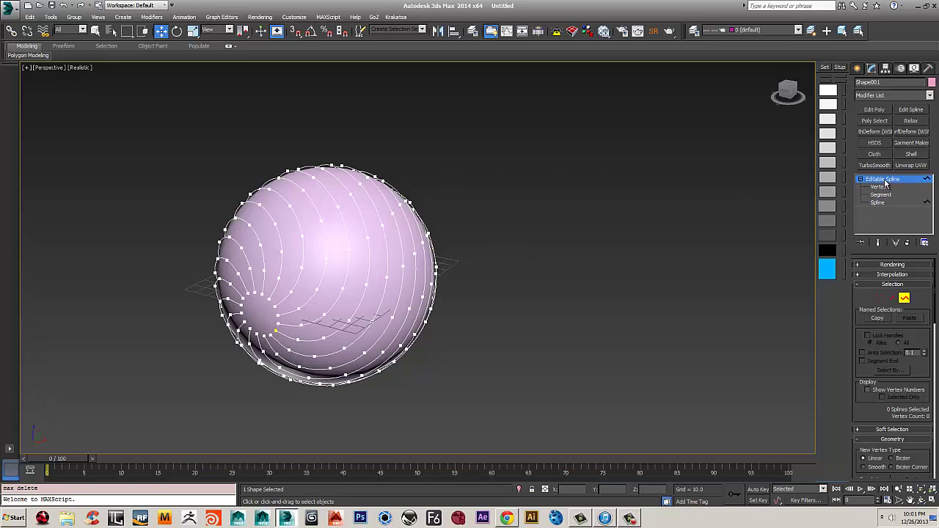
drag(529, 129, 529, 151)
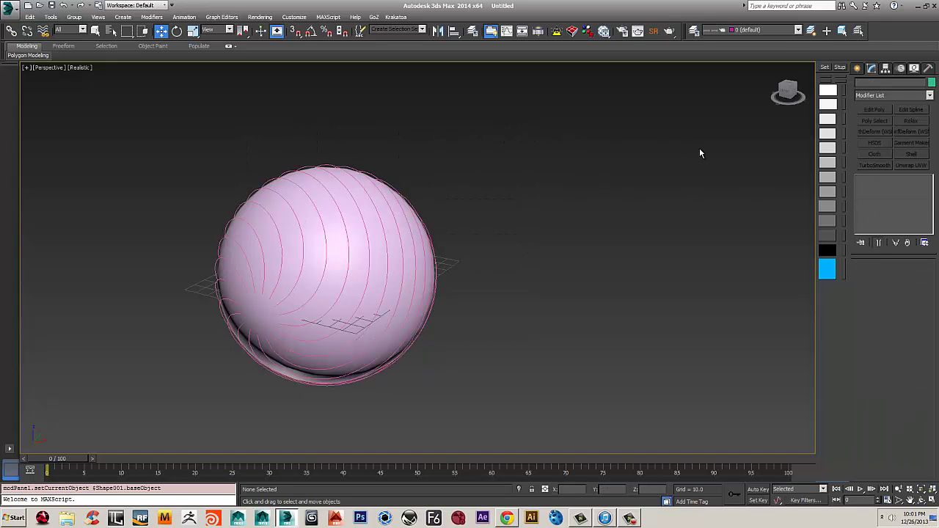
Clone the whole spiral shape as a Copy named Shape002 and move it about 180 units along X
click(377, 186)
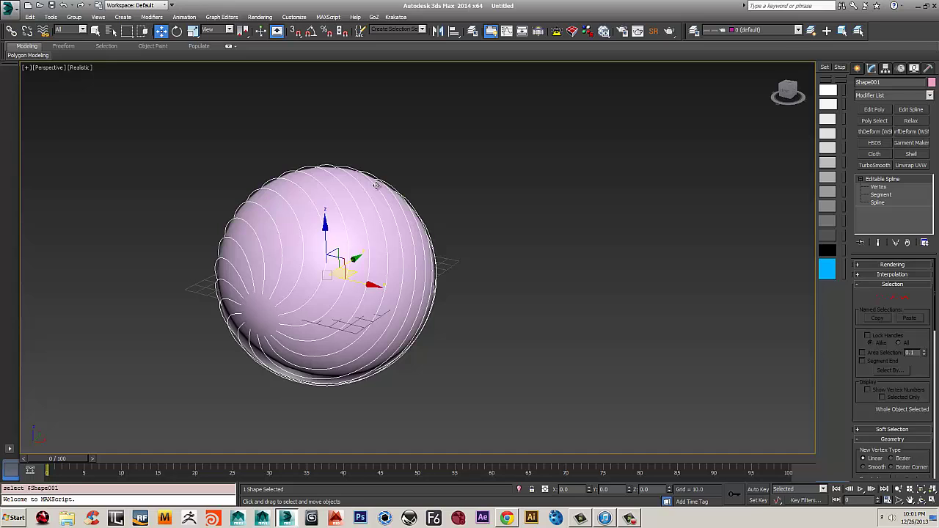
key(ctrl+v)
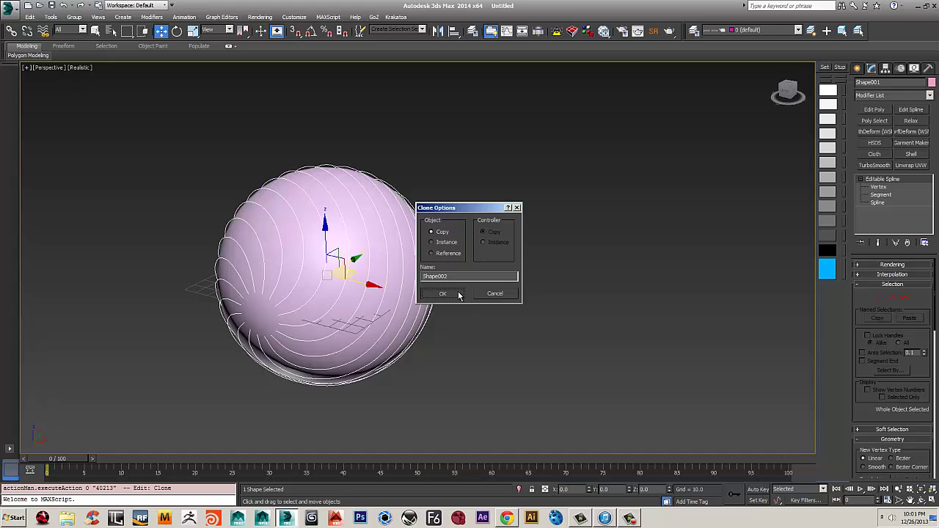
click(434, 293)
click(434, 293)
click(438, 251)
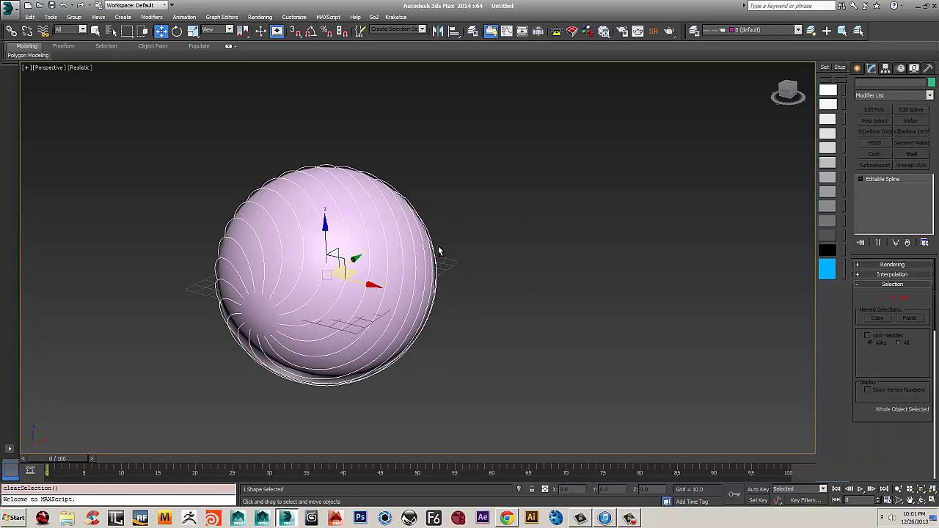
mouse_move(366, 282)
mouse_down()
mouse_move(575, 331)
mouse_move(628, 311)
mouse_up()
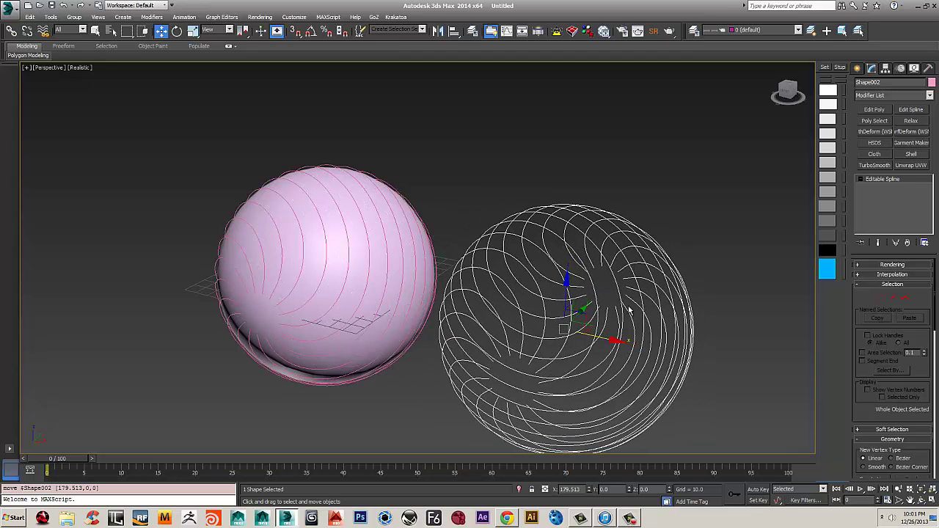
Reduce the cloned shape to a single spiral by deleting all its other splines
key(2)
click(527, 268)
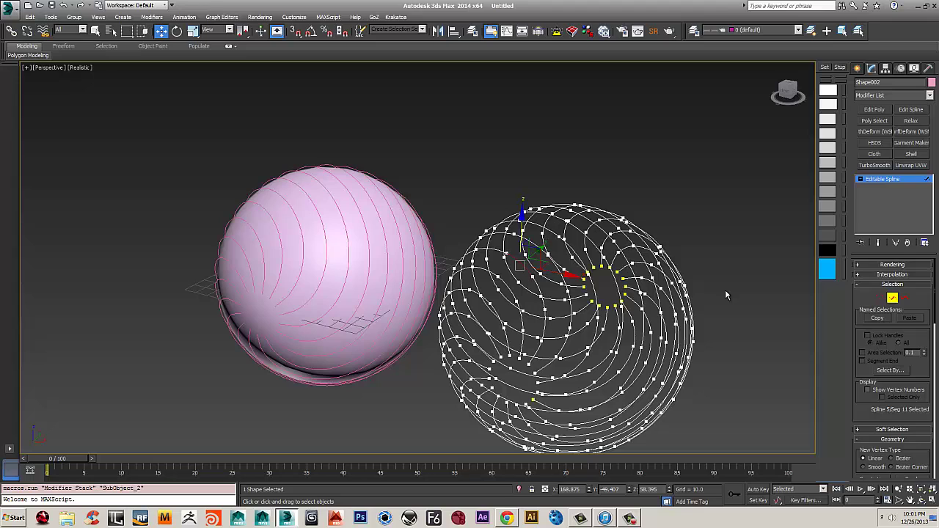
key(3)
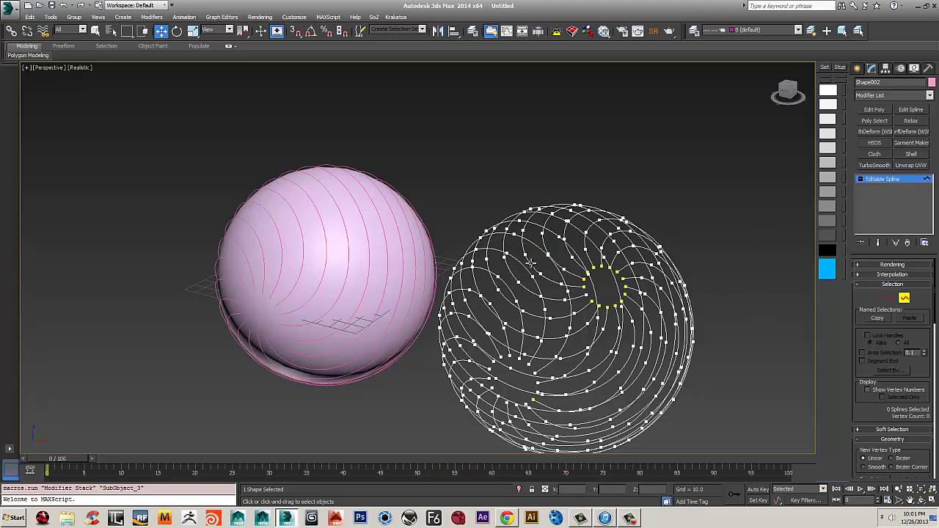
click(526, 270)
key(ctrl+i)
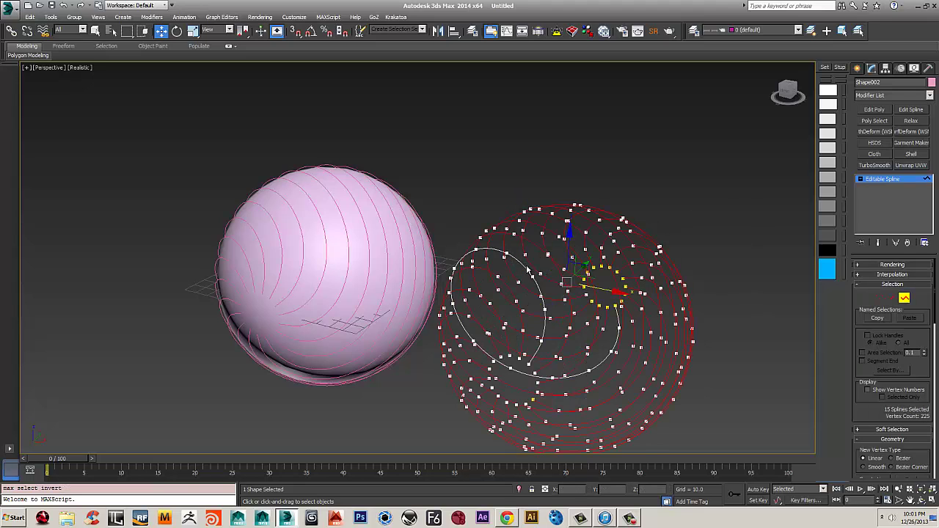
key(Delete)
alt+middle_drag(614, 281, 386, 231)
alt+middle_drag(499, 245, 594, 366)
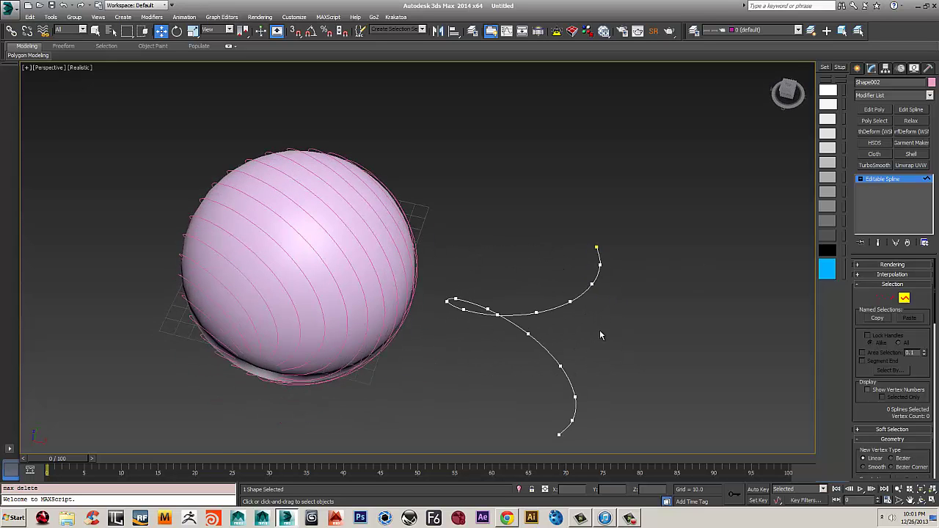
alt+middle_drag(618, 297, 624, 293)
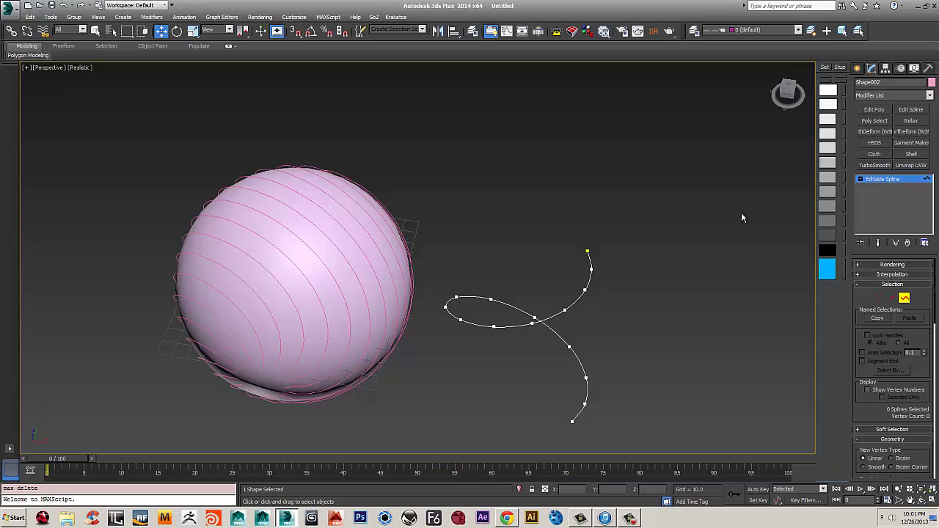
Leave spline editing and delete the single-spiral clone
click(856, 68)
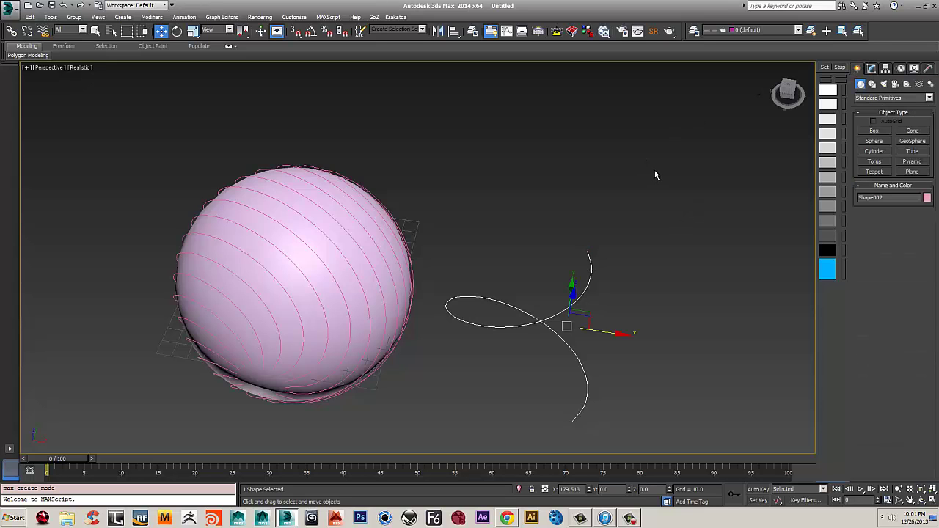
key(Delete)
alt+middle_drag(455, 227, 420, 234)
Select the original spiral shape around the sphere and show the custom mystuff toolbar
click(402, 197)
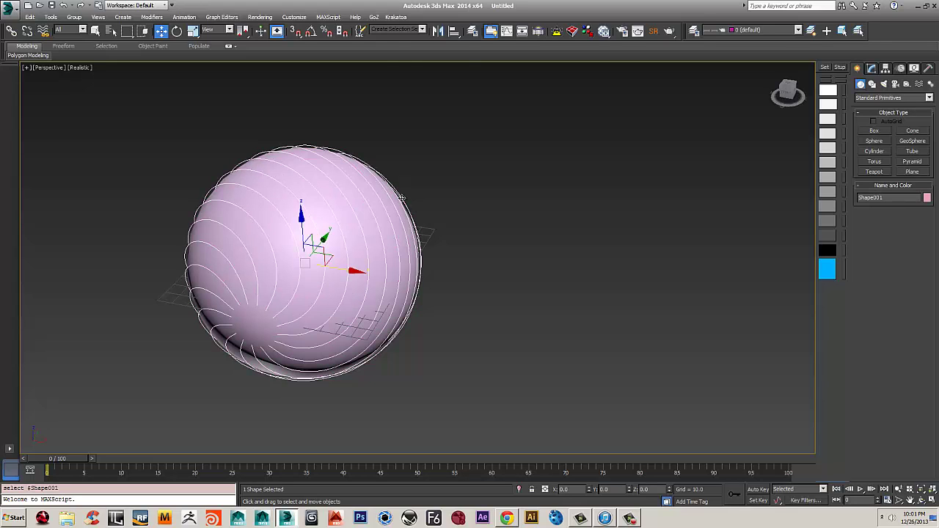
right_click(398, 37)
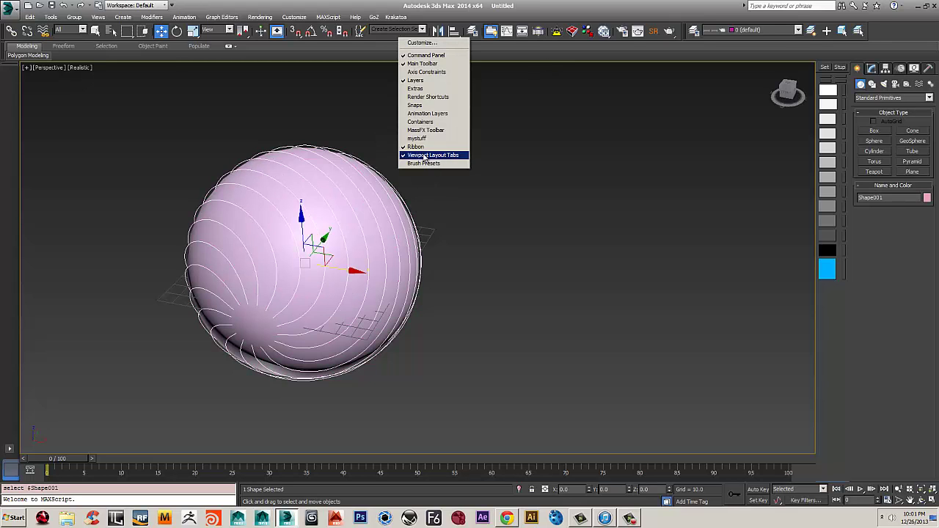
click(359, 57)
right_click(375, 32)
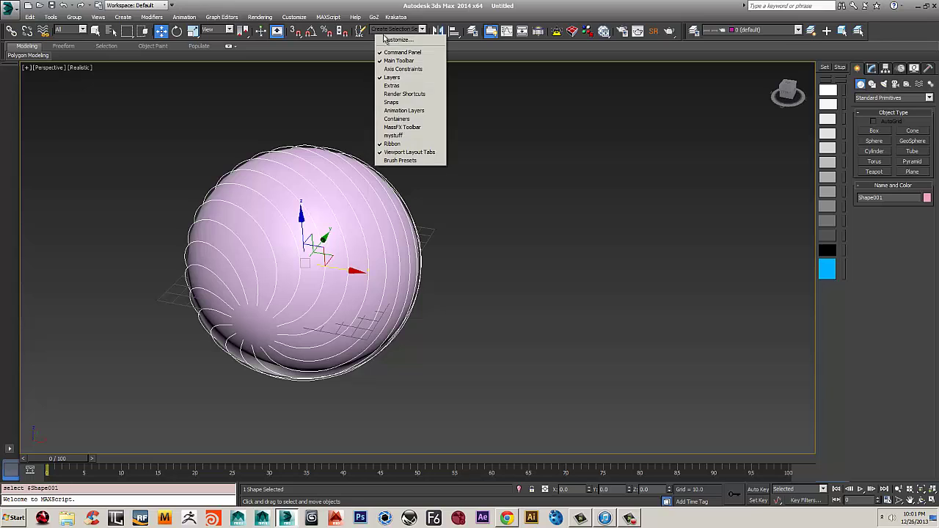
click(402, 136)
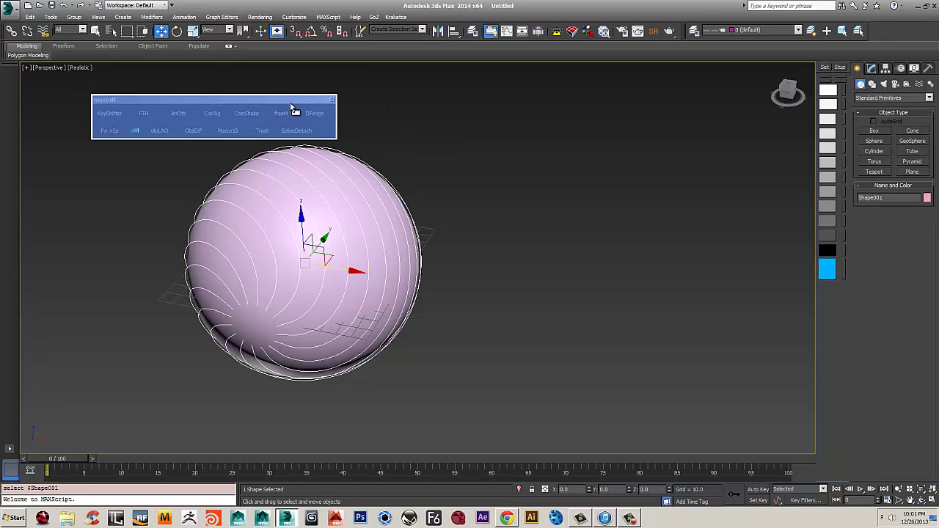
Run the SplineDetach script on the selected spiral shape to separate its splines into individual objects
middle_drag(373, 210, 448, 237)
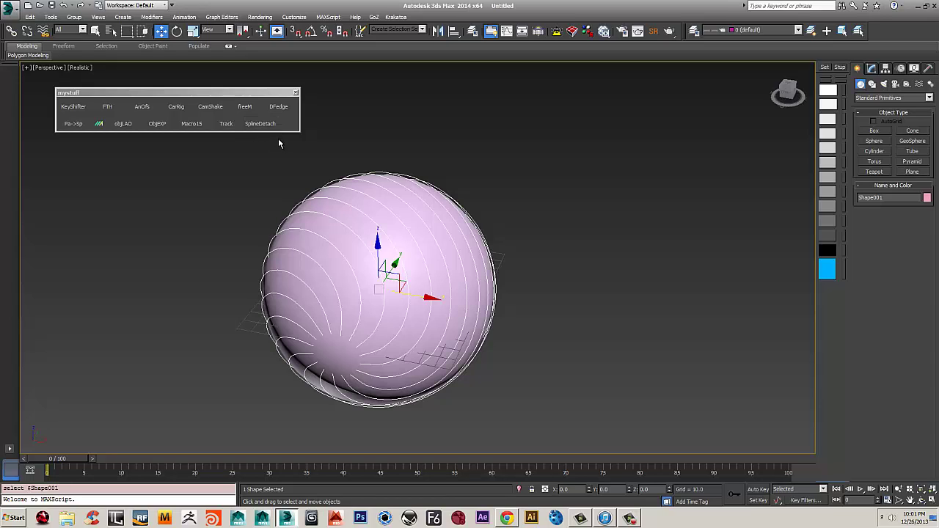
click(258, 124)
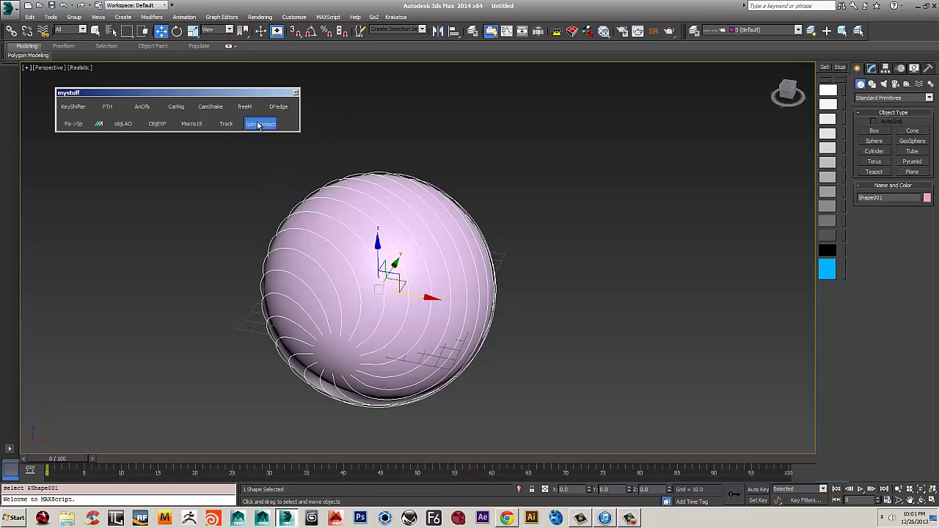
mouse_move(370, 199)
middle_down()
mouse_move(379, 199)
mouse_move(357, 207)
middle_up()
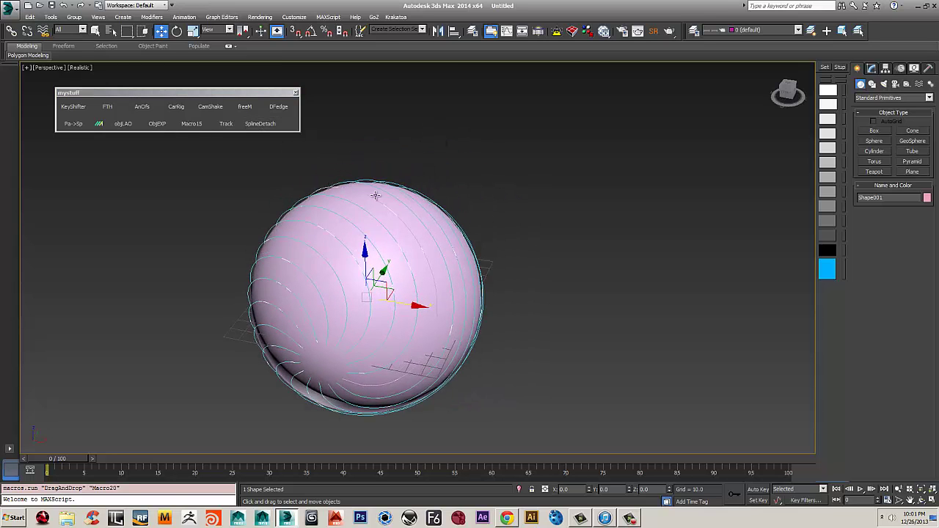
Move the original combined spiral shape about 198 units along X, away from the sphere and detached splines
middle_drag(409, 302, 443, 273)
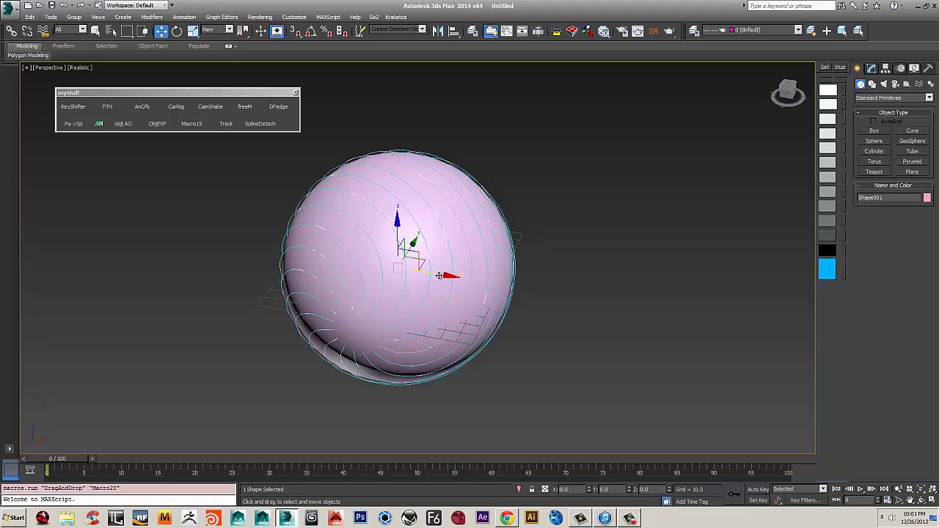
drag(441, 276, 748, 325)
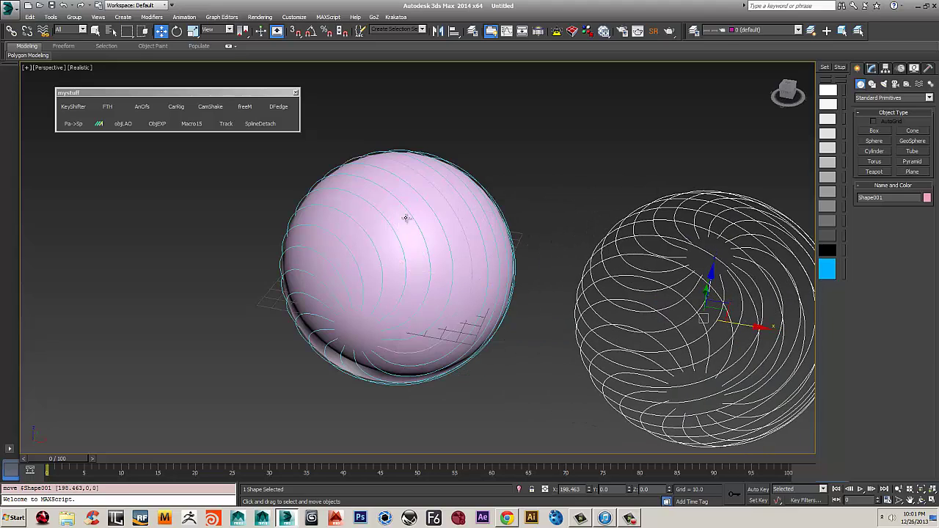
scroll(481, 252, down, 3)
middle_drag(642, 284, 533, 280)
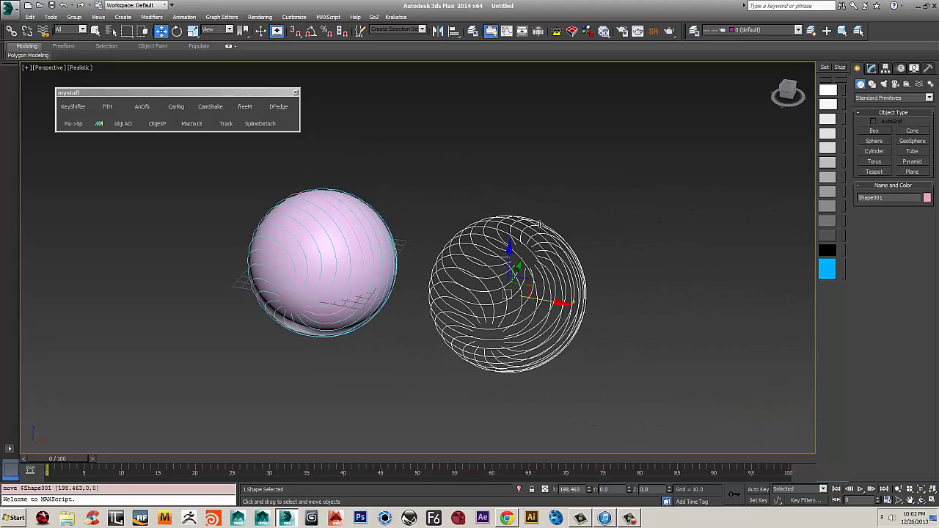
Delete the original combined spiral shape beside the sphere, leaving the detached splines in place
key(Delete)
key(z)
scroll(548, 285, down, 3)
alt+middle_drag(546, 285, 568, 274)
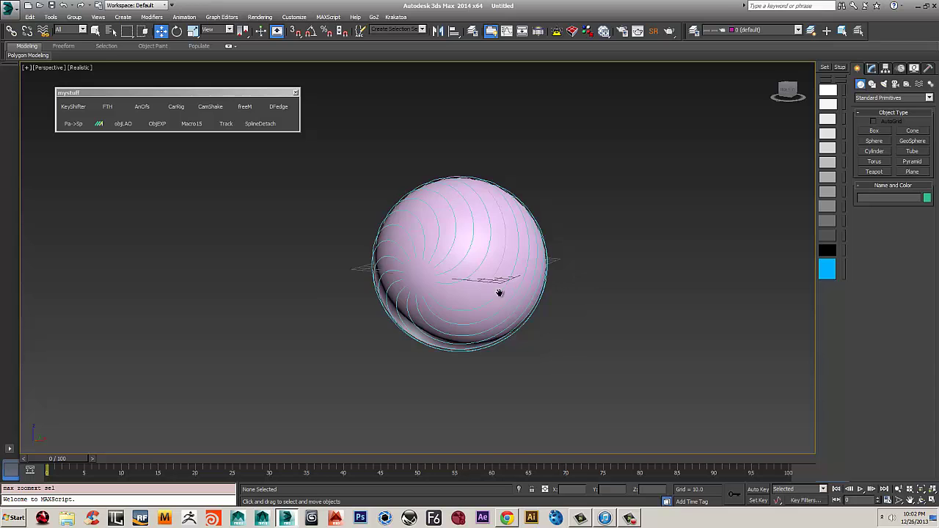
Select one detached spiral on the sphere and examine its vertices to find which end is its first vertex
scroll(451, 329, up, 4)
scroll(436, 285, down, 2)
scroll(443, 321, up, 2)
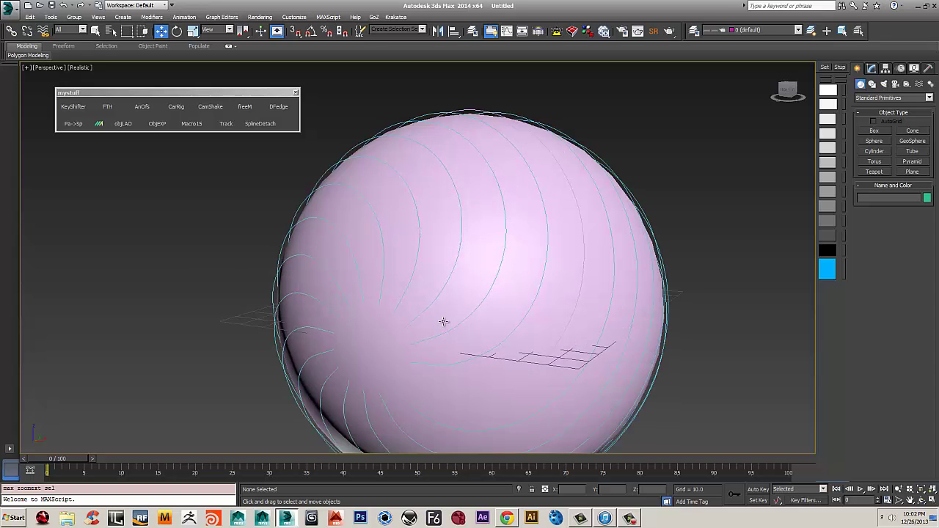
click(410, 279)
key(1)
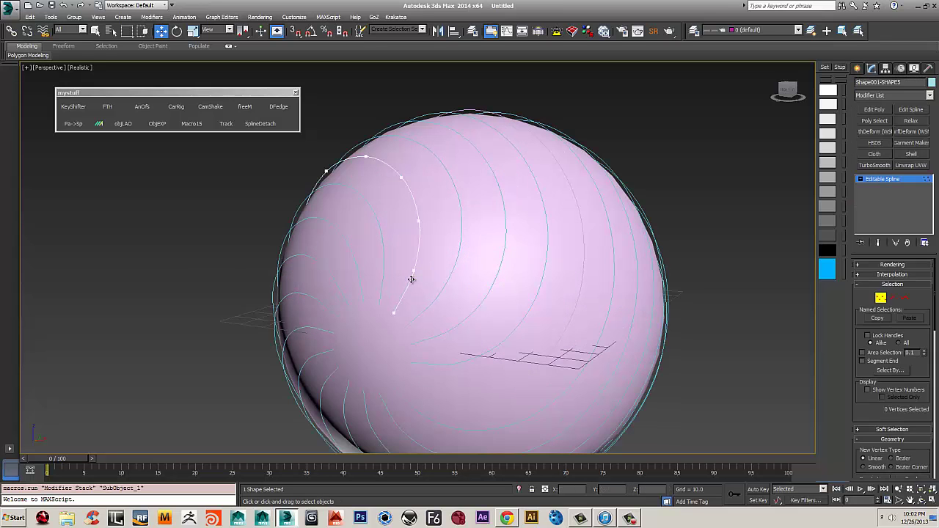
middle_drag(391, 304, 341, 316)
scroll(352, 305, down, 3)
scroll(368, 289, up, 3)
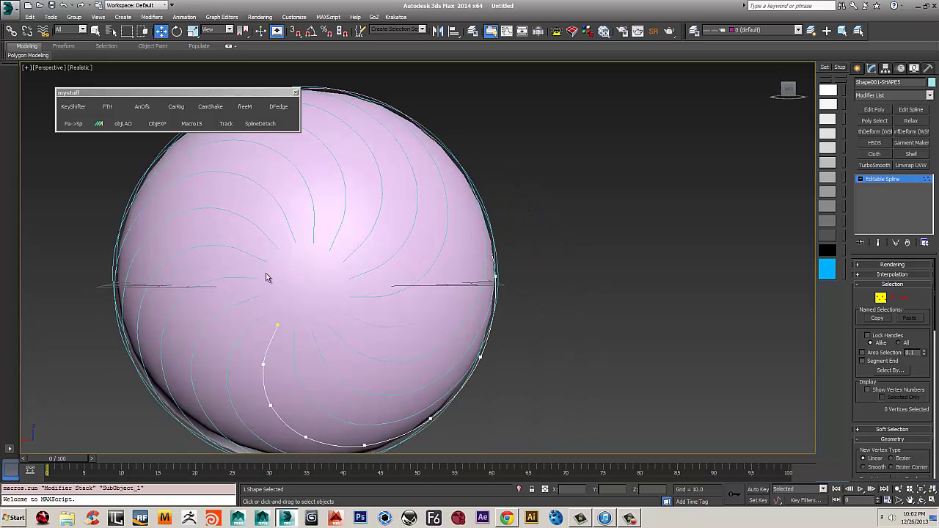
scroll(315, 334, down, 3)
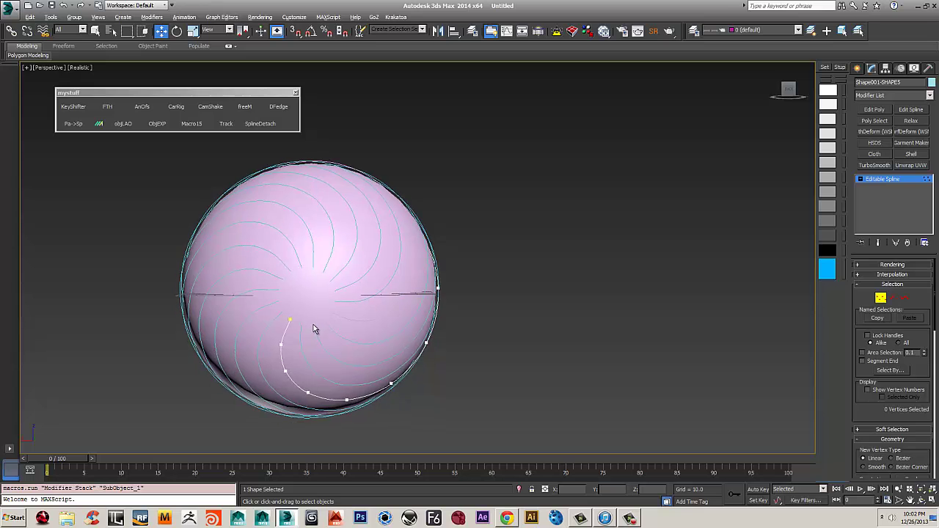
Leave vertex editing, hide the sphere geometry, and select all 16 detached spiral shapes
click(856, 67)
click(650, 133)
key(shift+g)
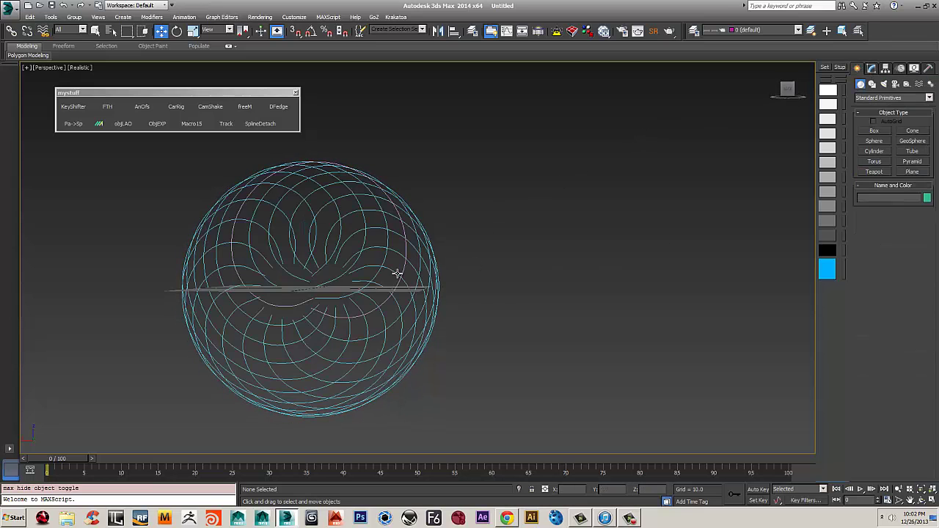
drag(552, 132, 212, 430)
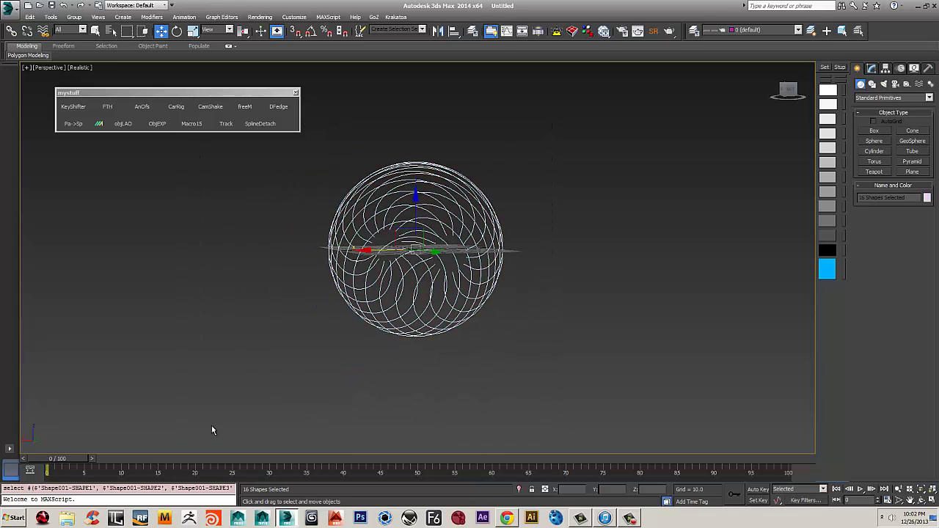
Apply an Edit Spline modifier to the 16 selected spirals and enter its vertex level
click(871, 68)
click(911, 109)
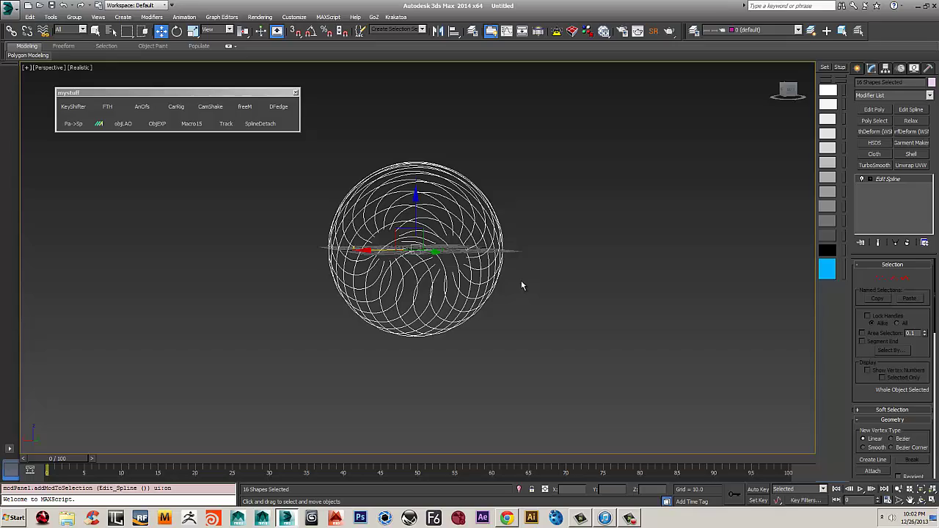
key(1)
Examine the spiral ends around both poles for a spline whose first vertex sits at the opposite end
alt+middle_drag(493, 277, 416, 273)
scroll(418, 302, up, 5)
scroll(511, 272, up, 4)
middle_drag(512, 275, 472, 284)
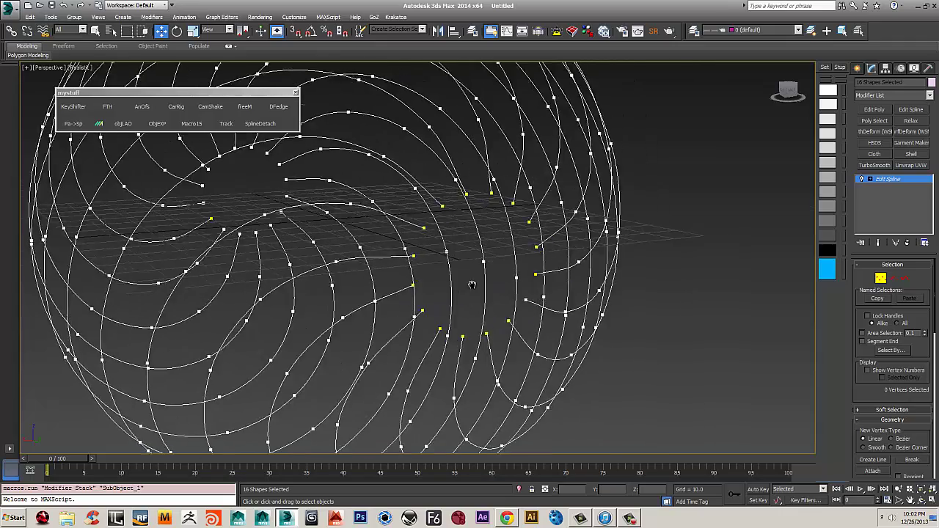
scroll(469, 285, up, 3)
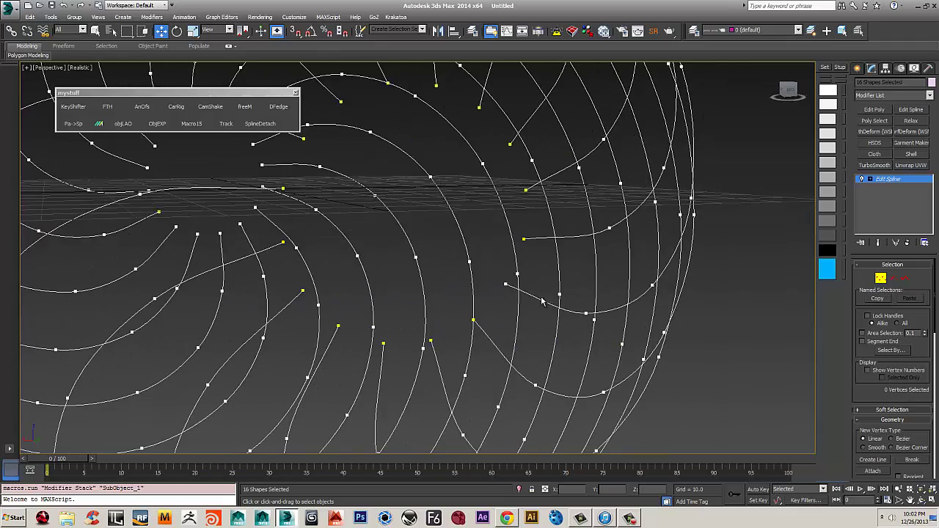
scroll(421, 305, down, 10)
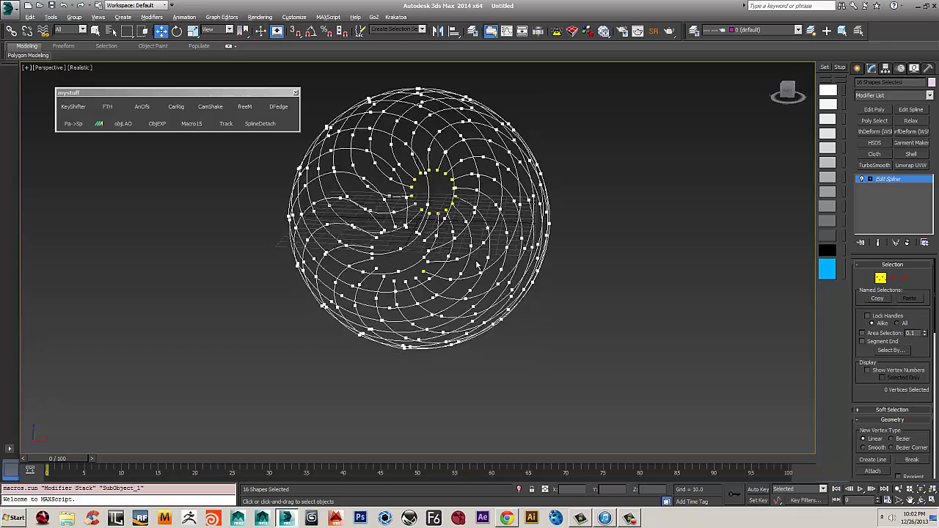
scroll(474, 275, up, 5)
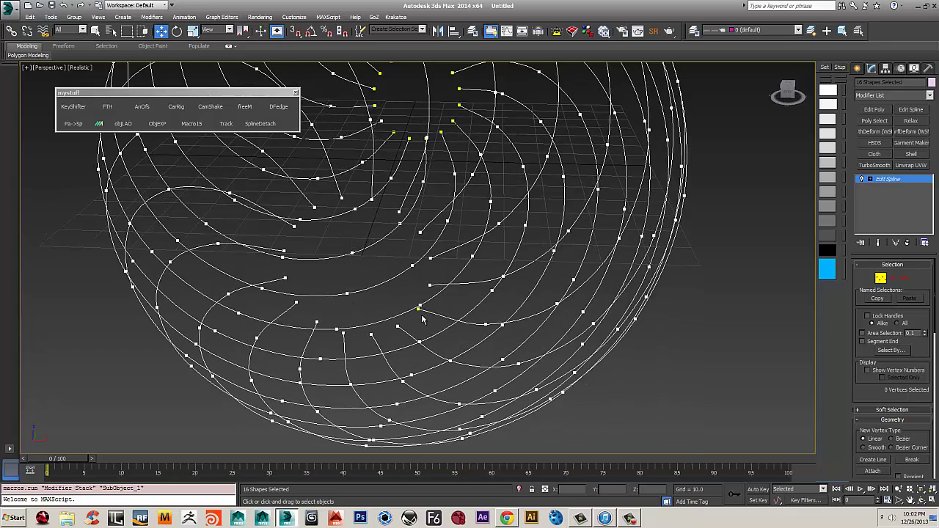
alt+middle_drag(433, 317, 381, 292)
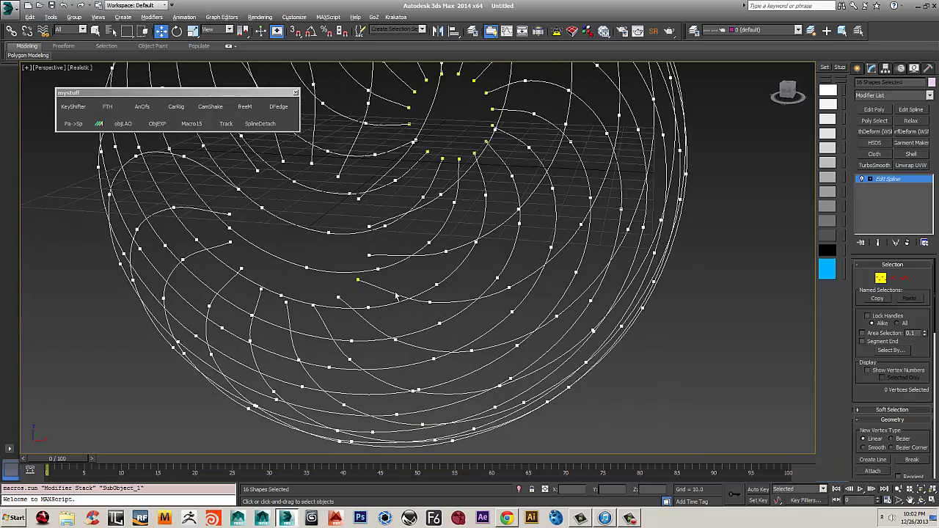
alt+middle_drag(438, 207, 415, 133)
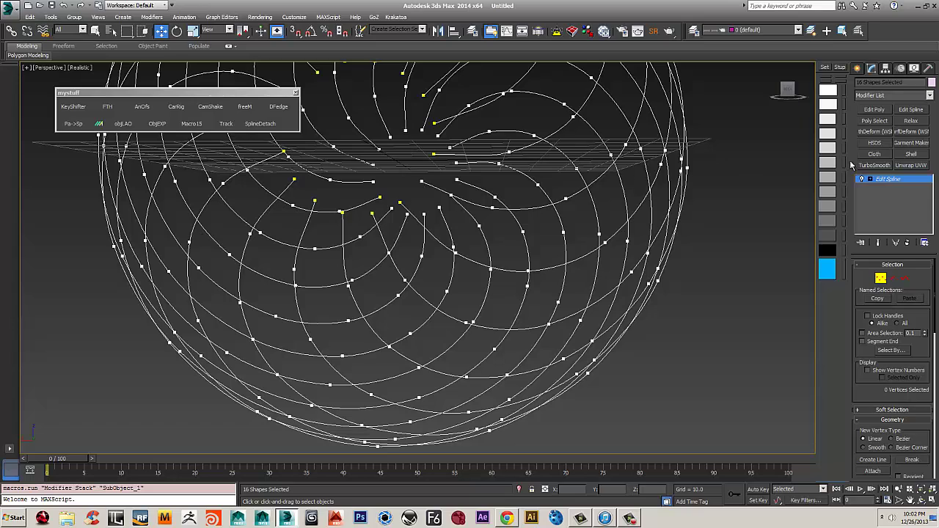
scroll(455, 212, up, 8)
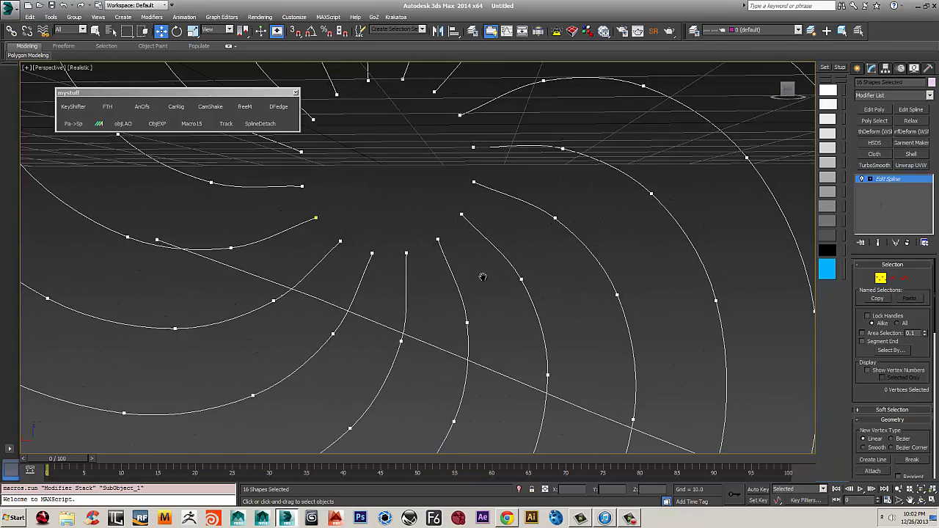
alt+middle_drag(389, 248, 401, 234)
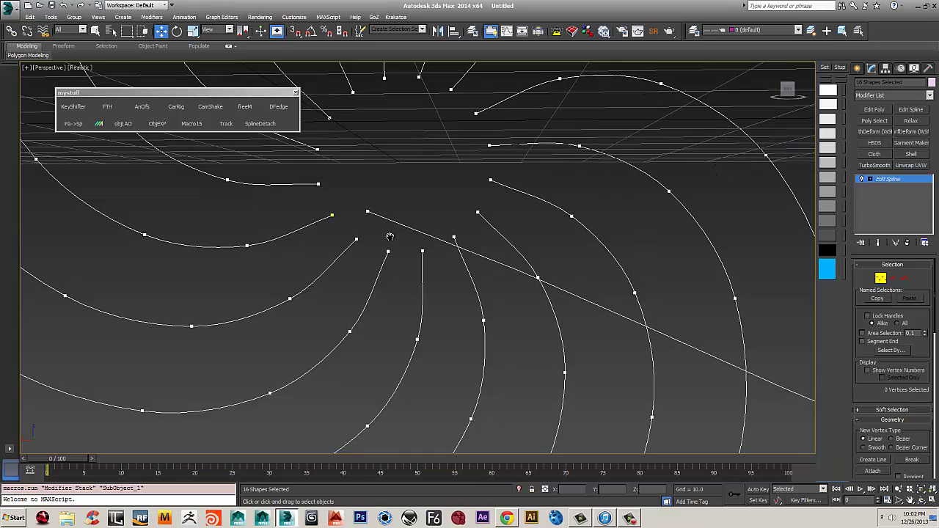
Remove the shared Edit Spline modifier and make the mismatched spiral's opposite end vertex its first vertex
click(906, 243)
click(395, 221)
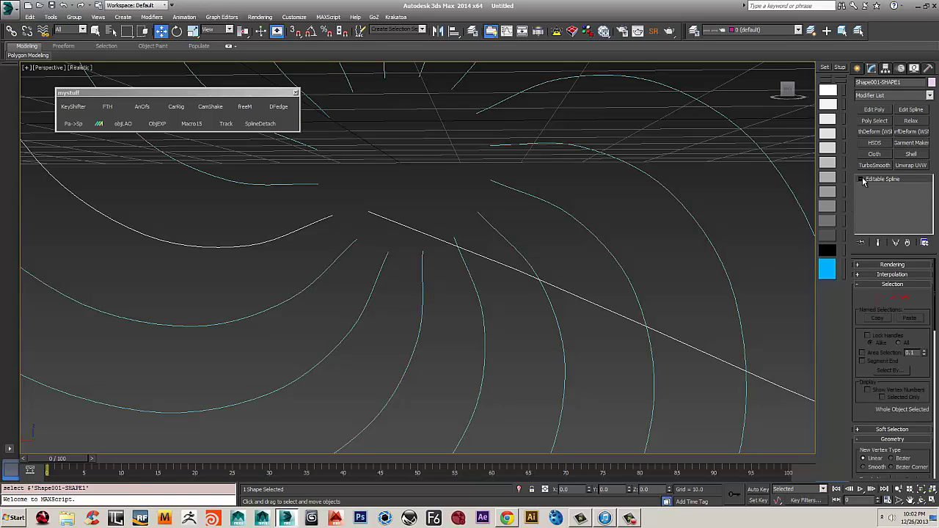
key(1)
click(367, 213)
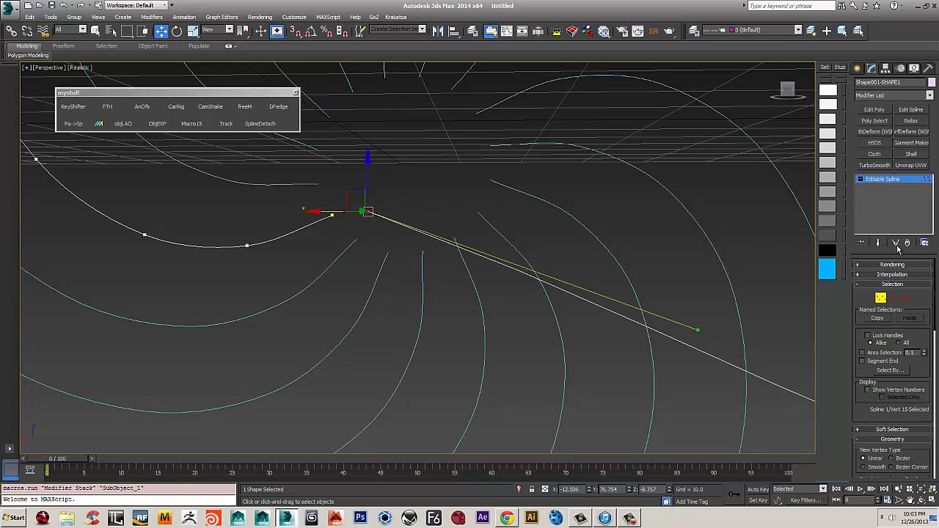
drag(873, 415, 899, 130)
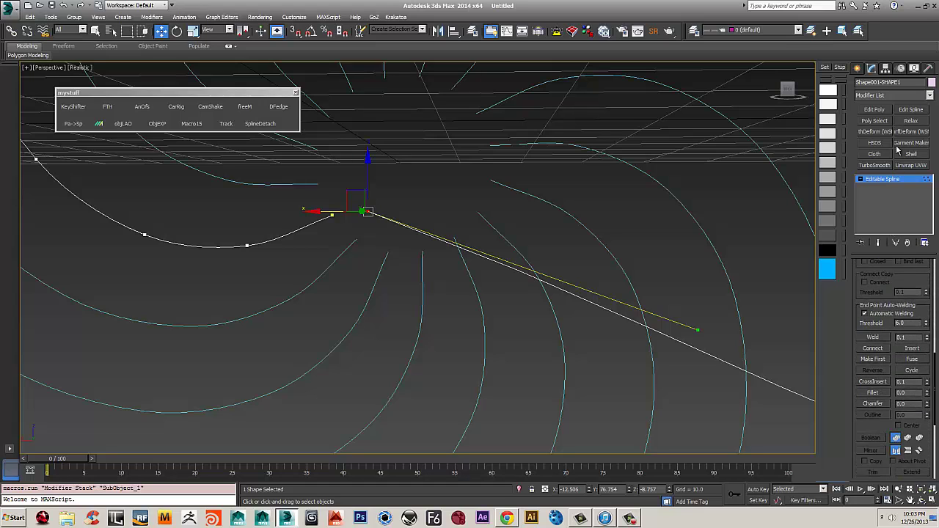
click(874, 360)
click(459, 262)
scroll(473, 286, down, 5)
alt+middle_drag(474, 287, 660, 294)
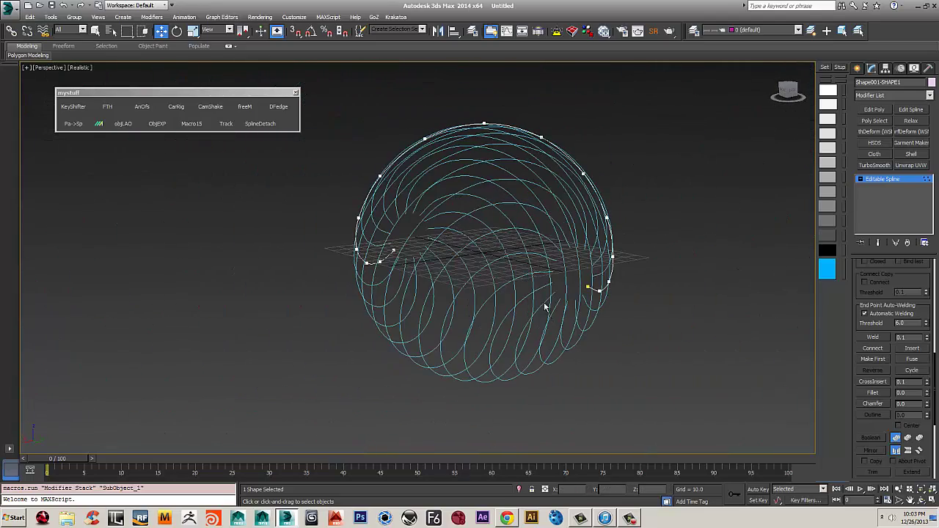
Leave spline editing and unhide the sphere geometry
click(856, 67)
alt+middle_drag(540, 280, 551, 310)
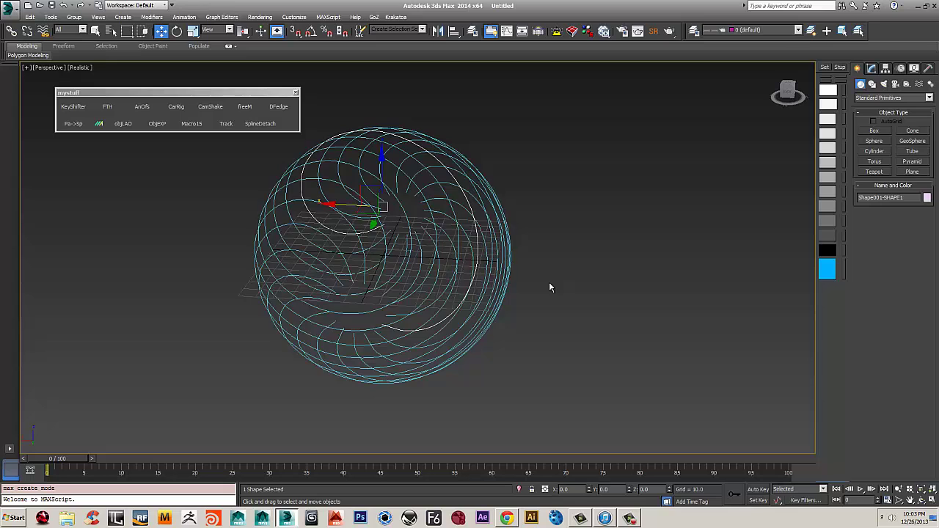
key(shift+g)
scroll(548, 285, down, 4)
mouse_move(549, 285)
alt+middle_down()
mouse_move(439, 254)
mouse_move(477, 249)
mouse_move(565, 286)
mouse_move(562, 299)
mouse_move(534, 298)
alt+middle_up()
scroll(526, 298, up, 3)
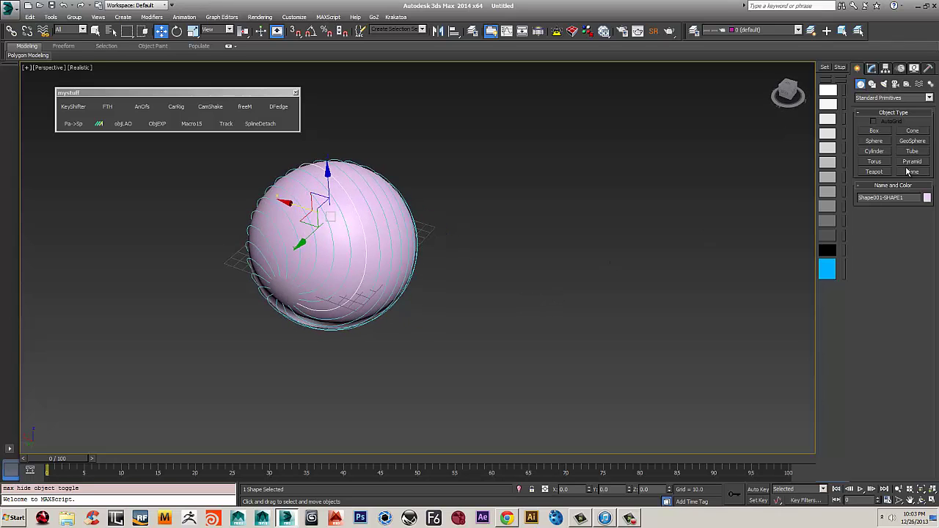
Create a tapered cone beside the sphere with radii of about 9.8 and 1.7 and a height of about 160.7
click(913, 131)
drag(519, 274, 533, 277)
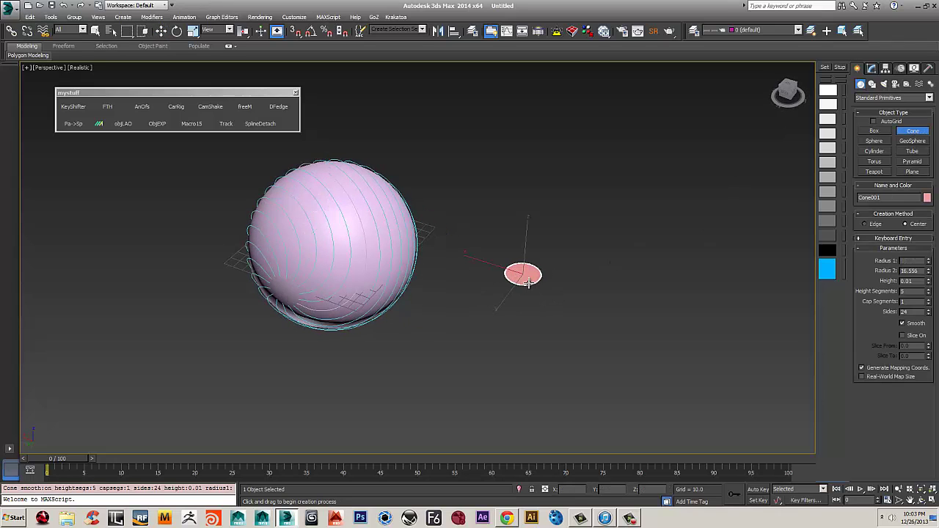
click(569, 95)
click(589, 107)
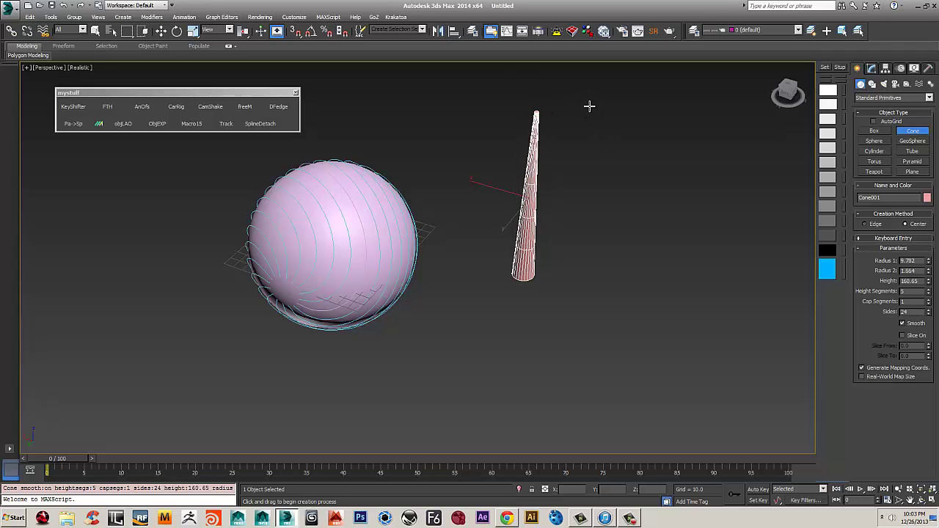
key(w)
Set the cone's height segments to 32 and its sides to 8
alt+middle_drag(570, 256, 574, 238)
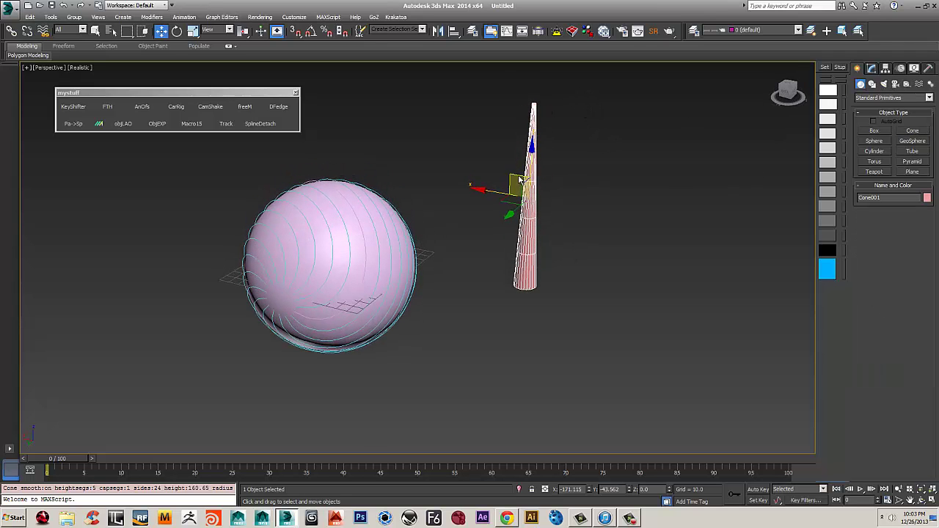
scroll(519, 179, up, 3)
middle_drag(520, 182, 517, 231)
scroll(517, 237, down, 3)
alt+middle_drag(556, 265, 510, 275)
middle_drag(511, 275, 551, 235)
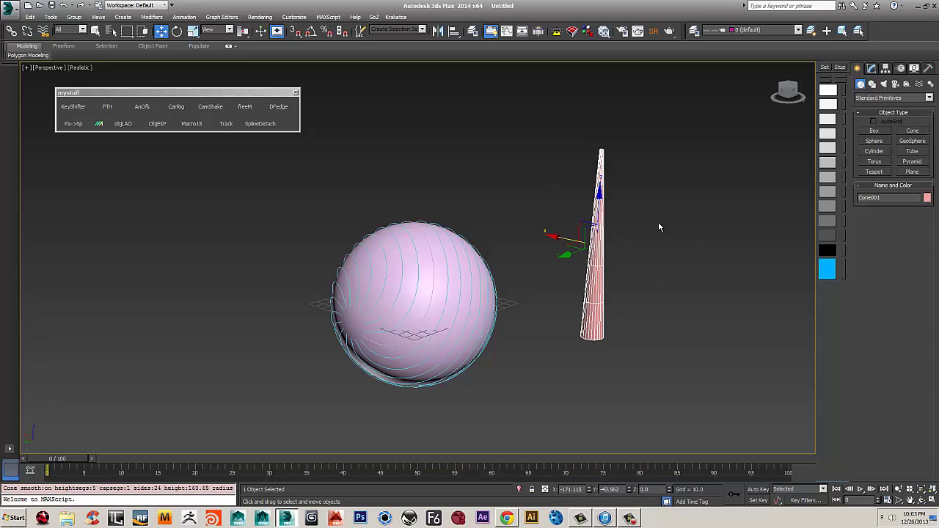
click(870, 68)
click(925, 309)
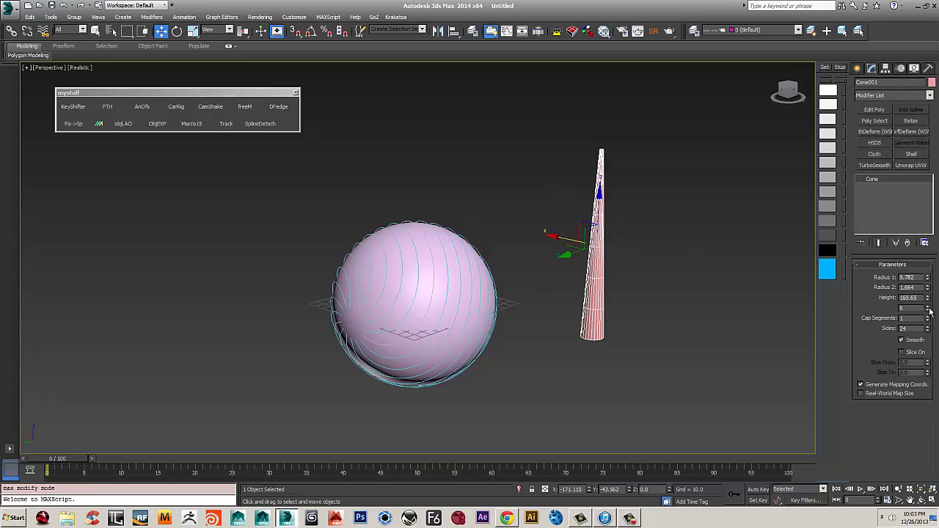
text(32)
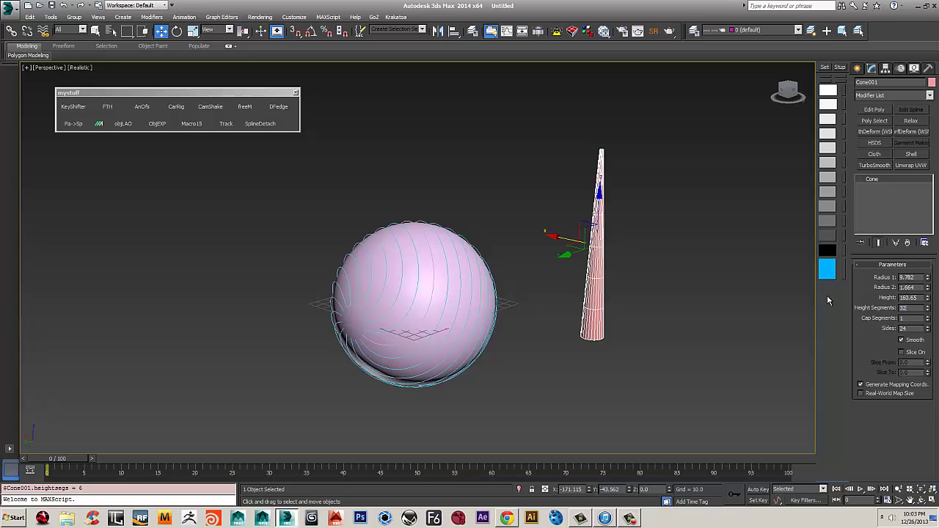
key(Tab)
key(Tab)
text(8)
key(Return)
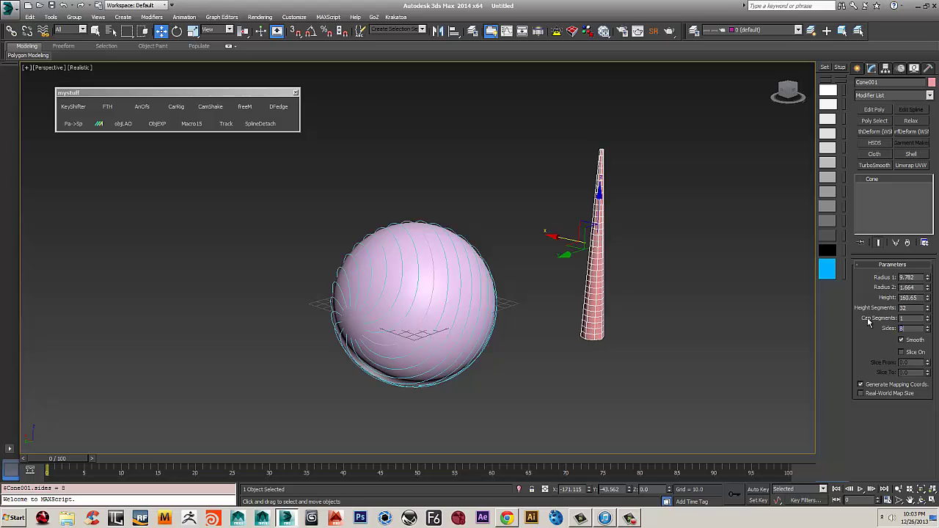
mouse_move(644, 311)
alt+middle_down()
mouse_move(650, 298)
mouse_move(639, 325)
mouse_move(645, 308)
alt+middle_up()
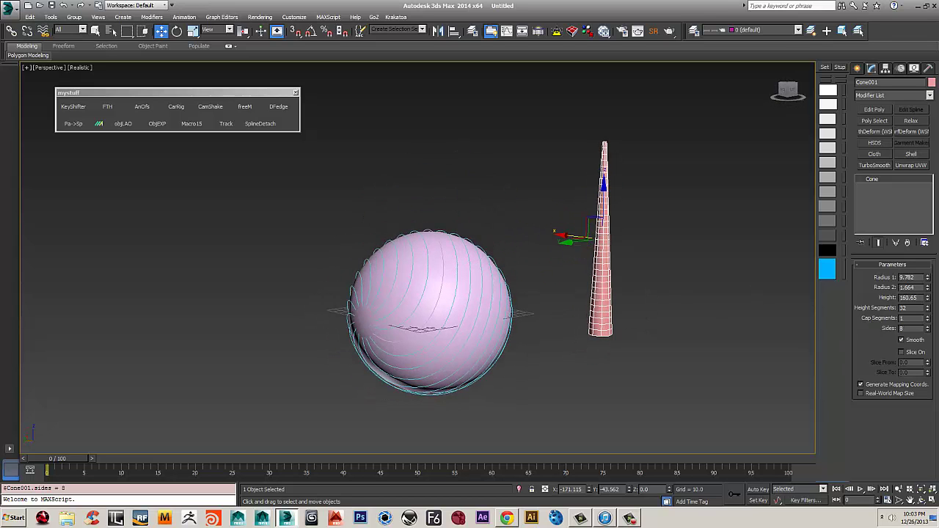
Increase the cone's height to about 221.7
drag(930, 297, 928, 280)
alt+middle_drag(570, 262, 622, 218)
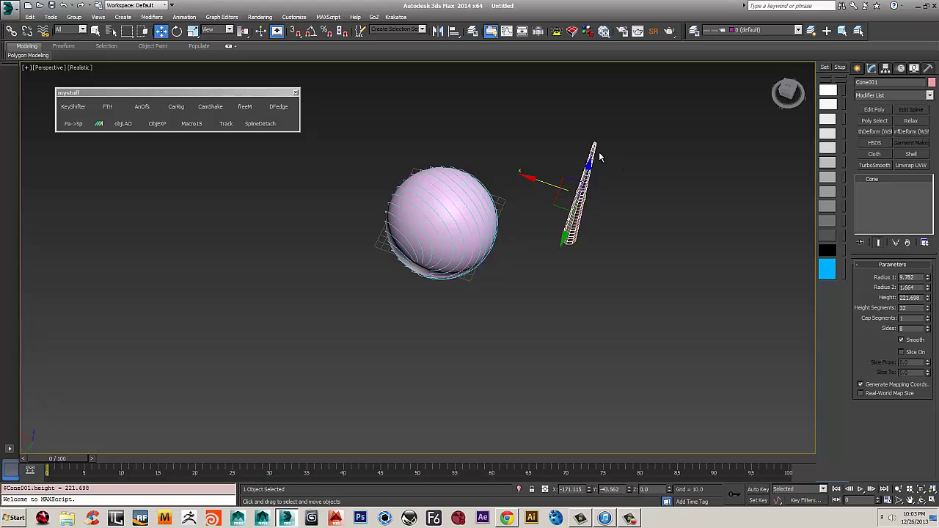
alt+middle_drag(455, 251, 496, 210)
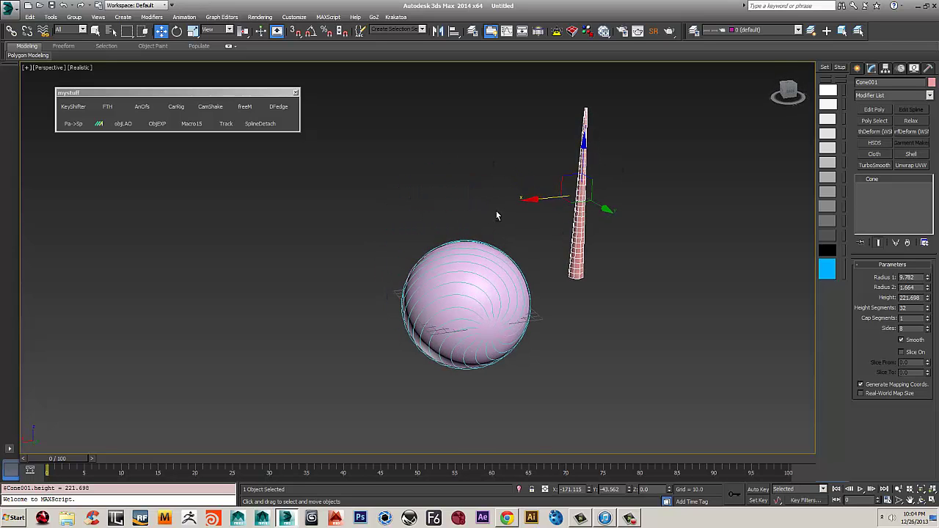
Browse the scripts folder for a MAXScript file and close the dialog without opening one
key(F5)
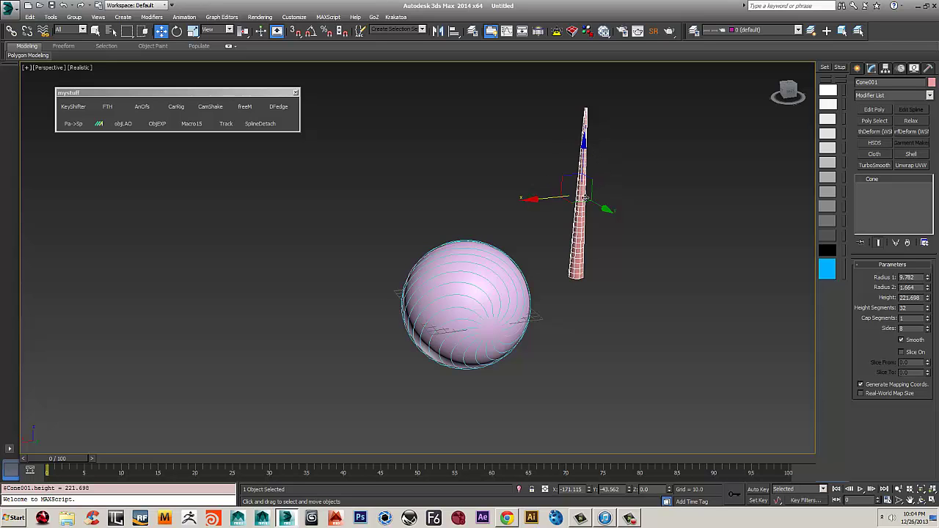
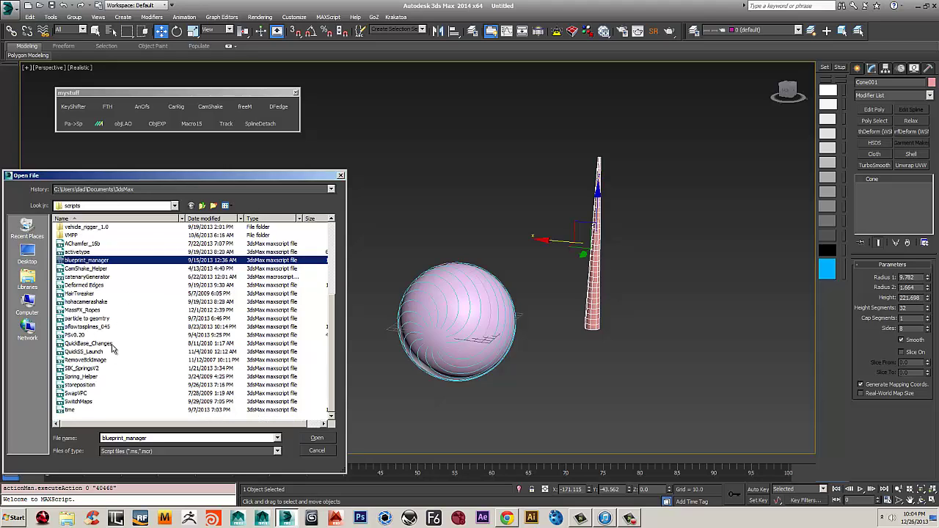
scroll(113, 349, up, 2)
click(341, 176)
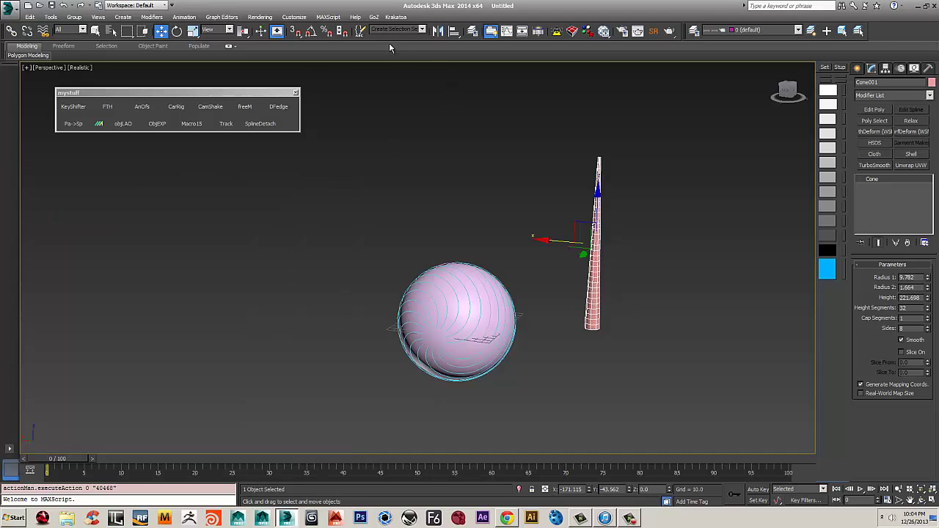
Run the "multi-path animation tool" script from the scripts folder and place its window clear of the models
click(328, 17)
click(344, 45)
click(91, 232)
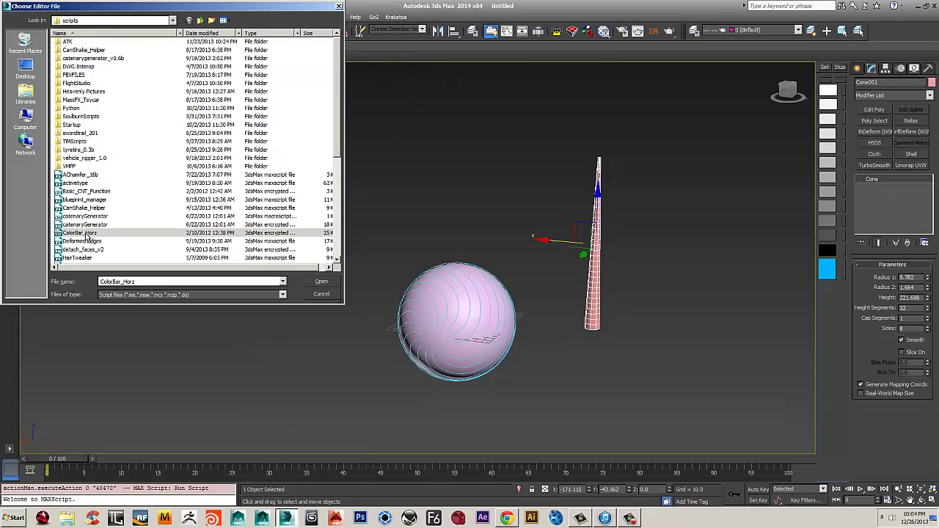
scroll(101, 231, down, 5)
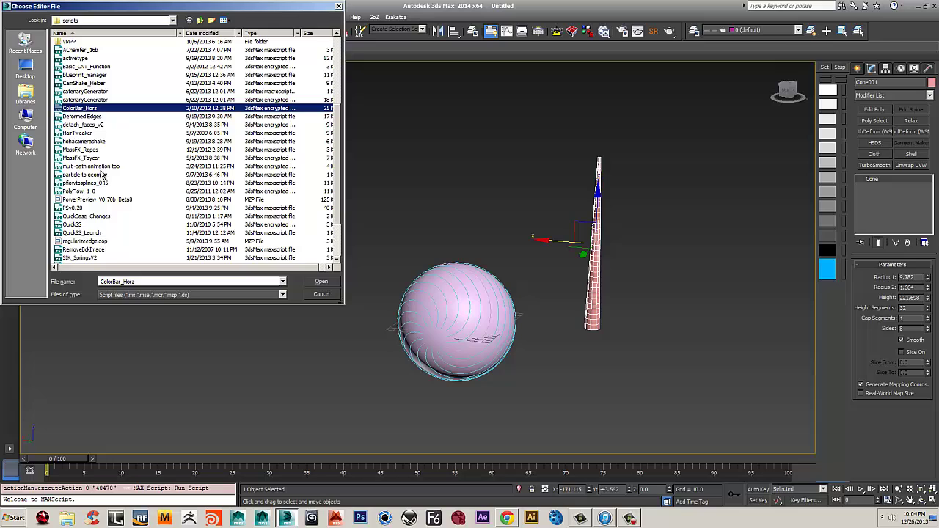
click(89, 167)
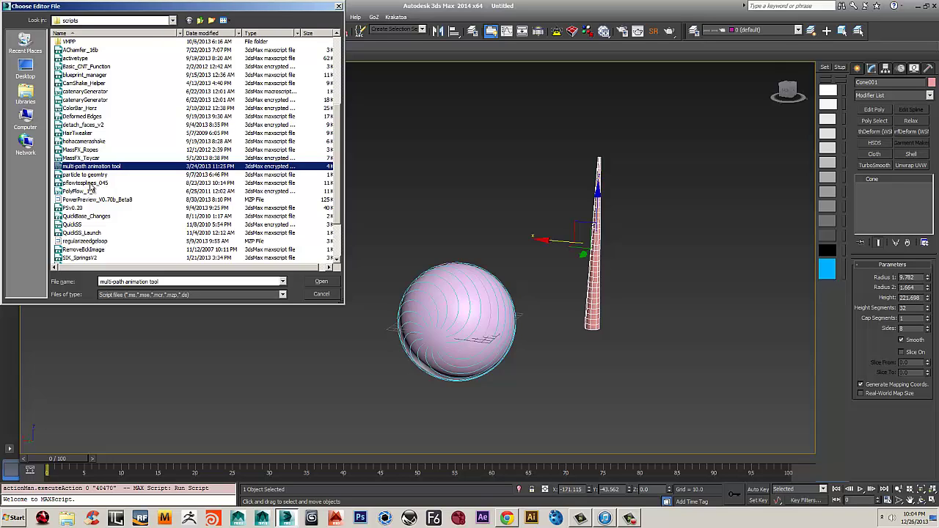
click(327, 282)
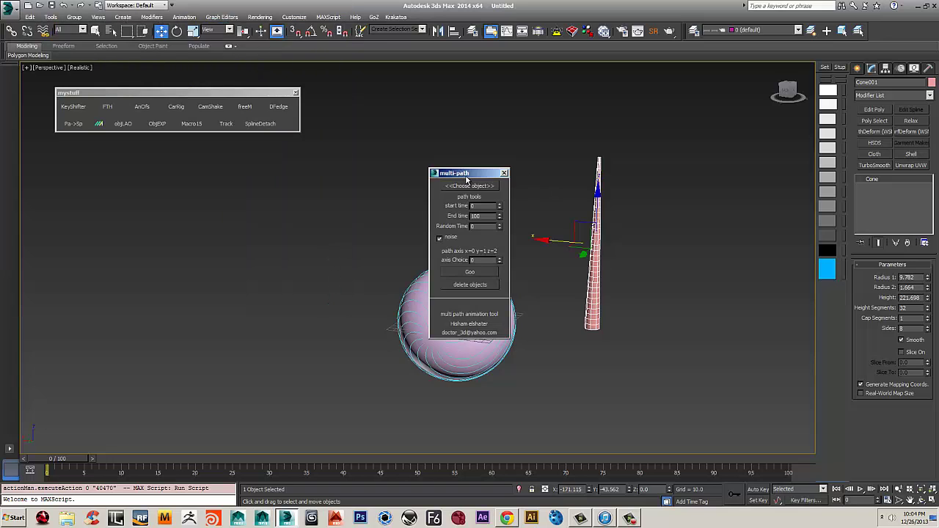
drag(466, 180, 171, 223)
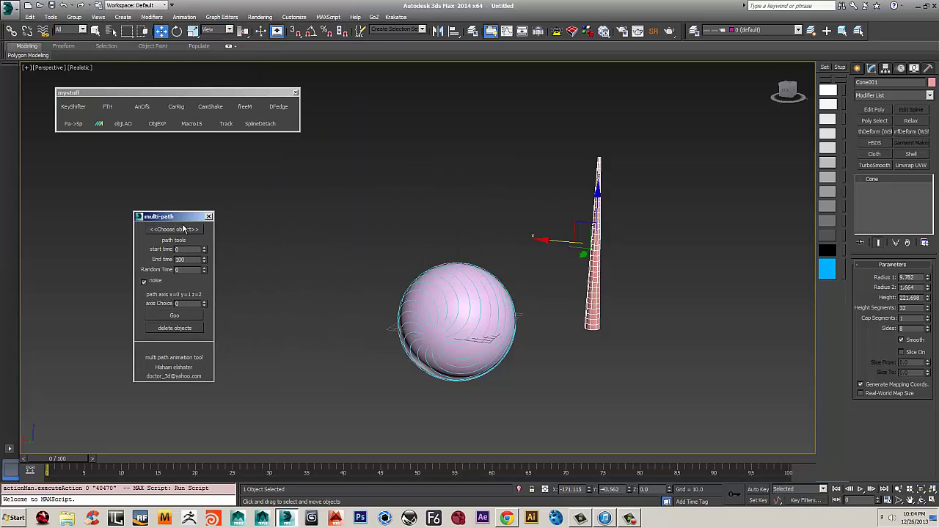
Choose the cone as the multi-path object, set the path axis choice to 2, and generate the path-following copies
click(186, 229)
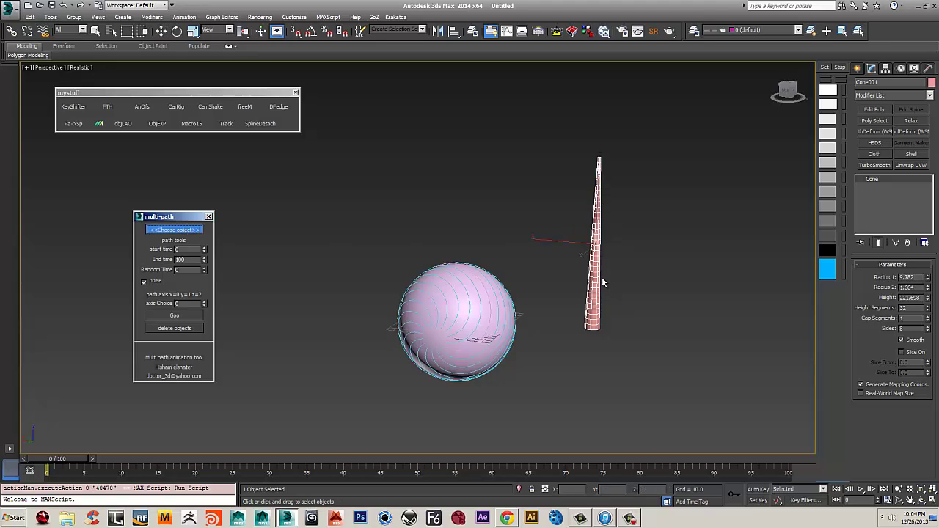
click(599, 211)
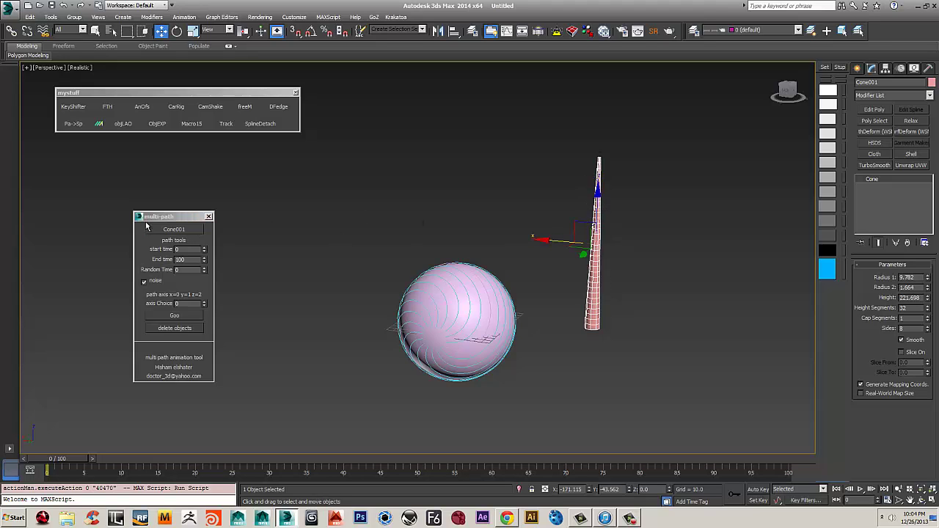
drag(177, 220, 107, 195)
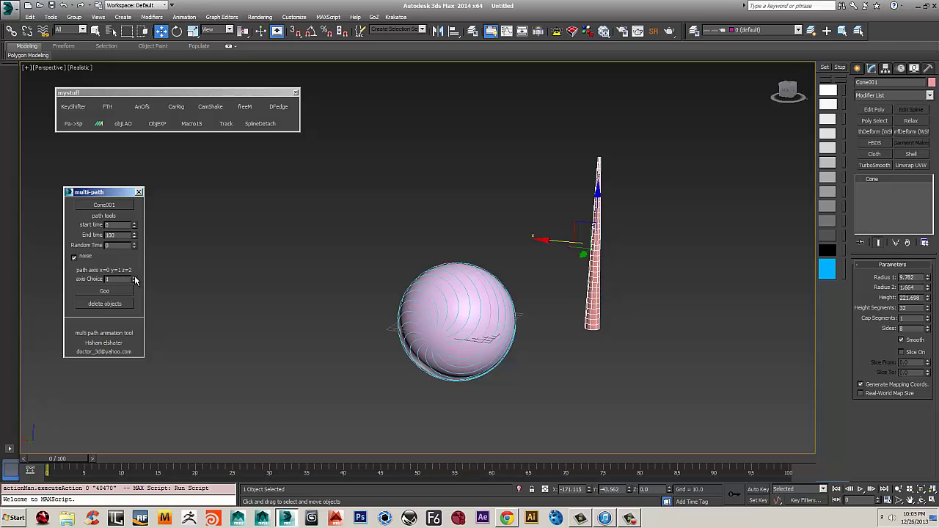
click(120, 293)
Scrub the timeline between frames 0 and 100 and examine how the cones deform along the spiral splines, stopping at frame 43
alt+middle_drag(481, 310, 160, 428)
drag(57, 469, 645, 464)
mouse_move(533, 455)
mouse_down()
mouse_move(74, 462)
mouse_move(305, 448)
mouse_move(122, 451)
mouse_move(400, 459)
mouse_move(59, 462)
mouse_move(555, 490)
mouse_move(77, 433)
mouse_move(235, 437)
mouse_move(60, 435)
mouse_move(280, 422)
mouse_move(207, 422)
mouse_move(250, 421)
mouse_move(392, 426)
mouse_move(262, 410)
mouse_move(302, 407)
mouse_move(301, 394)
mouse_move(11, 398)
mouse_up()
key(w)
mouse_move(485, 306)
alt+middle_down()
mouse_move(430, 308)
mouse_move(436, 323)
mouse_move(412, 326)
alt+middle_up()
drag(400, 330, 516, 308)
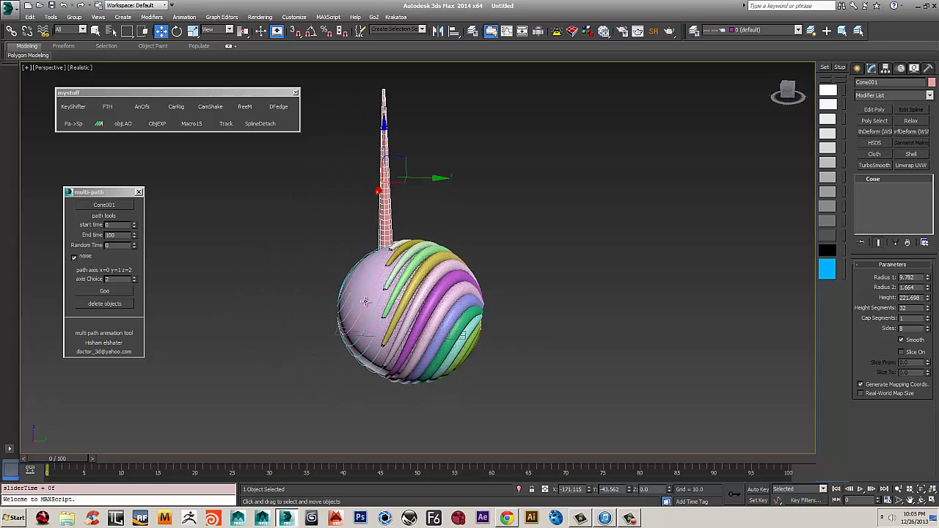
drag(65, 460, 783, 459)
alt+middle_drag(424, 311, 459, 312)
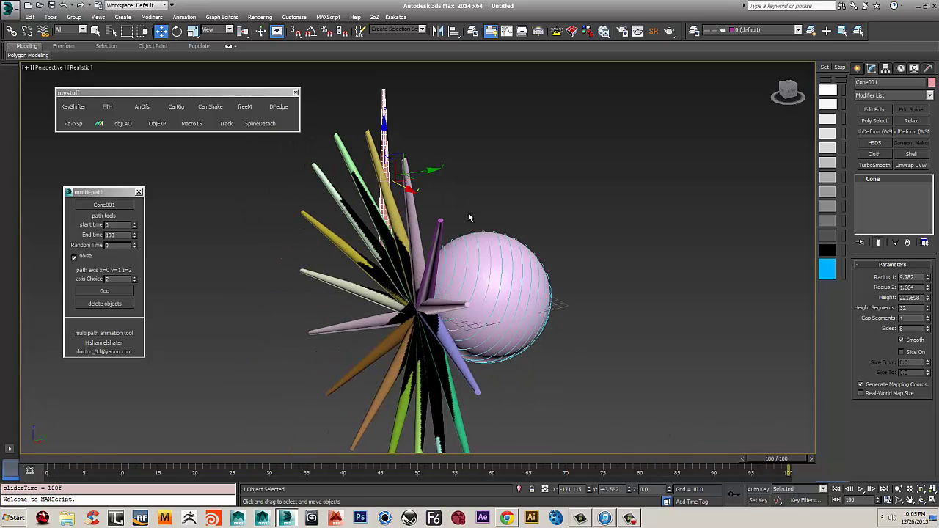
drag(793, 467, 372, 435)
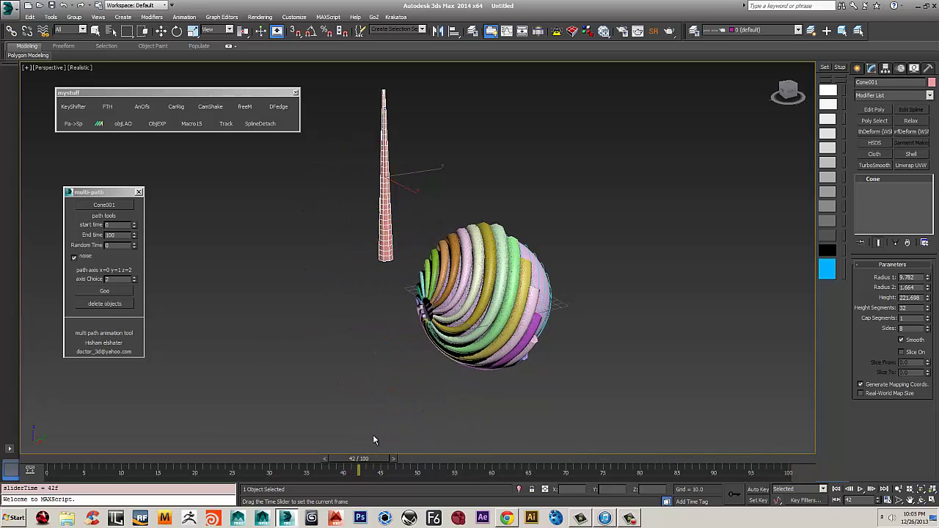
key(w)
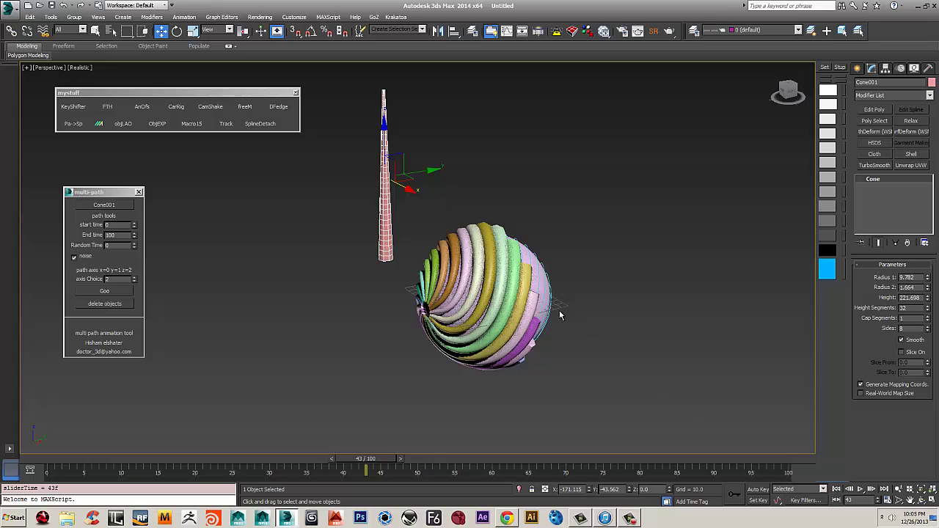
Restrict editing to the cone's pivot and raise the pivot about 171.3 units from the base toward the tip
key(z)
alt+middle_drag(425, 342, 440, 315)
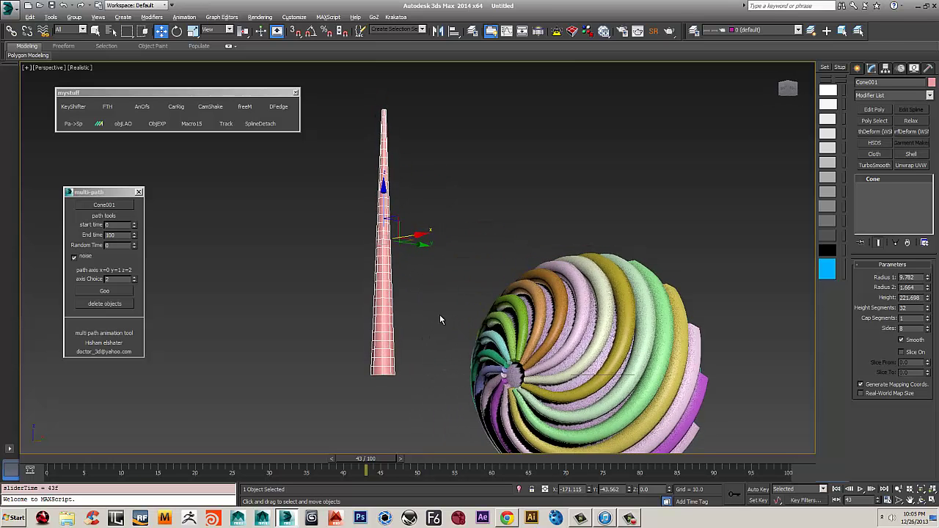
alt+middle_drag(430, 251, 440, 251)
click(860, 68)
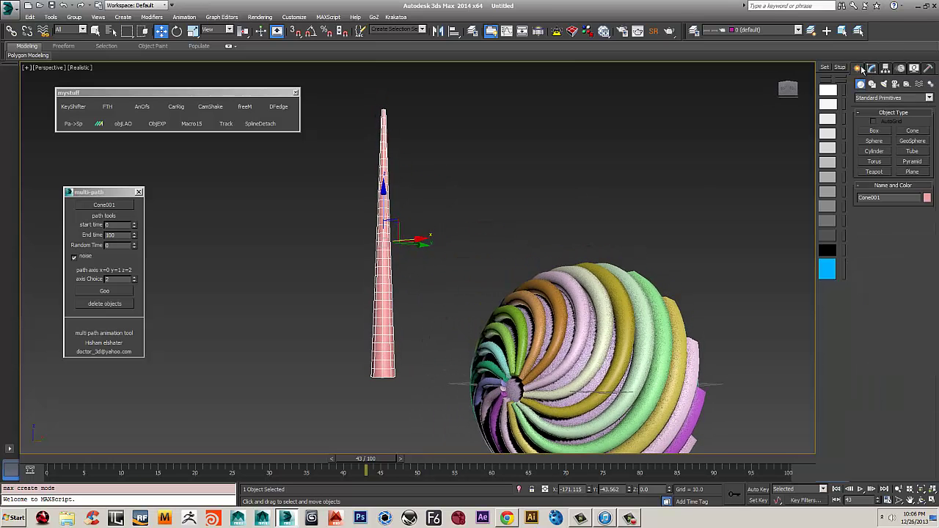
click(384, 207)
middle_drag(446, 197, 449, 286)
scroll(449, 286, up, 4)
middle_drag(449, 286, 492, 302)
scroll(638, 220, down, 3)
click(886, 68)
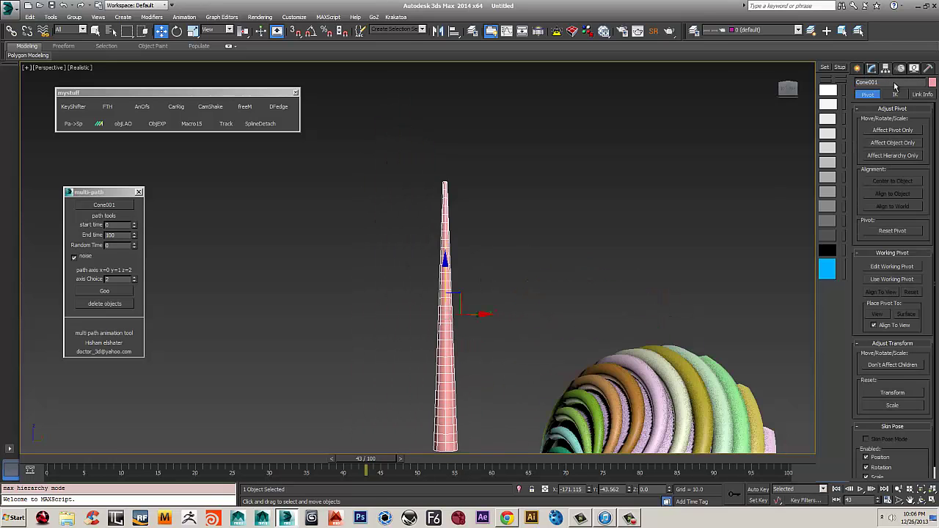
click(893, 130)
alt+middle_drag(545, 210, 439, 326)
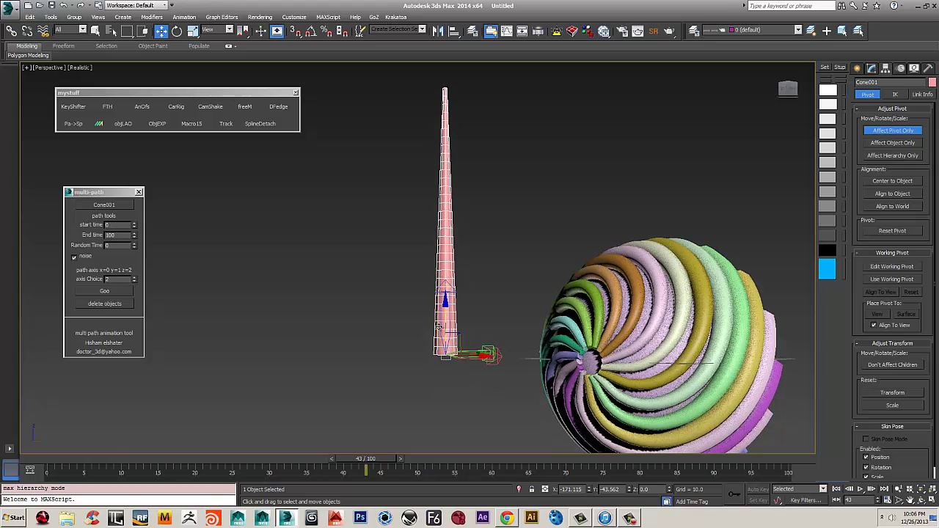
drag(448, 306, 461, 97)
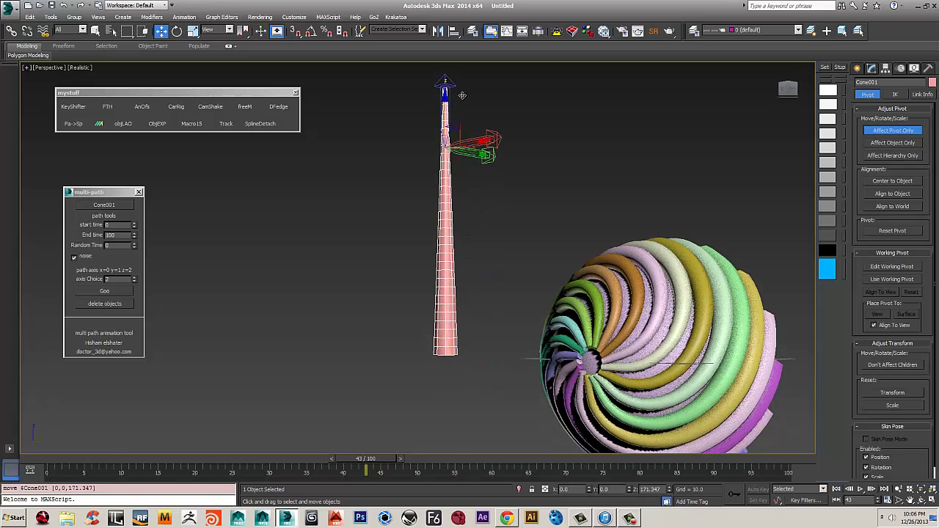
Raise the cone's pivot further until it sits close to the tip, at a Z of about 220.4
scroll(460, 123, up, 3)
middle_drag(460, 123, 459, 252)
scroll(461, 252, up, 3)
drag(416, 347, 428, 121)
alt+middle_drag(425, 151, 373, 109)
scroll(399, 171, up, 5)
Align the pivot with the cone's tip in the Left view, at a Z of about 221.7, and leave pivot editing
key(z)
key(l)
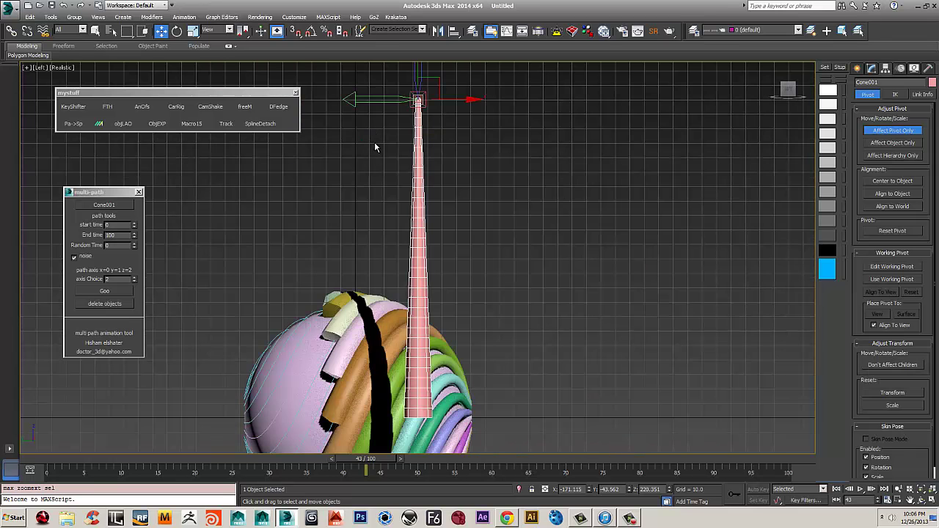
scroll(390, 218, up, 3)
scroll(407, 238, up, 4)
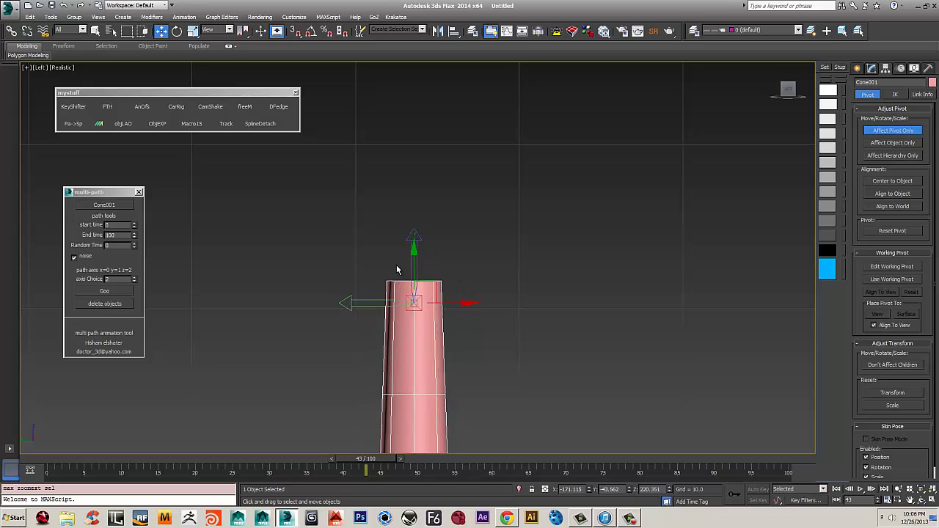
drag(414, 244, 414, 221)
scroll(467, 279, down, 2)
scroll(468, 279, down, 3)
click(902, 132)
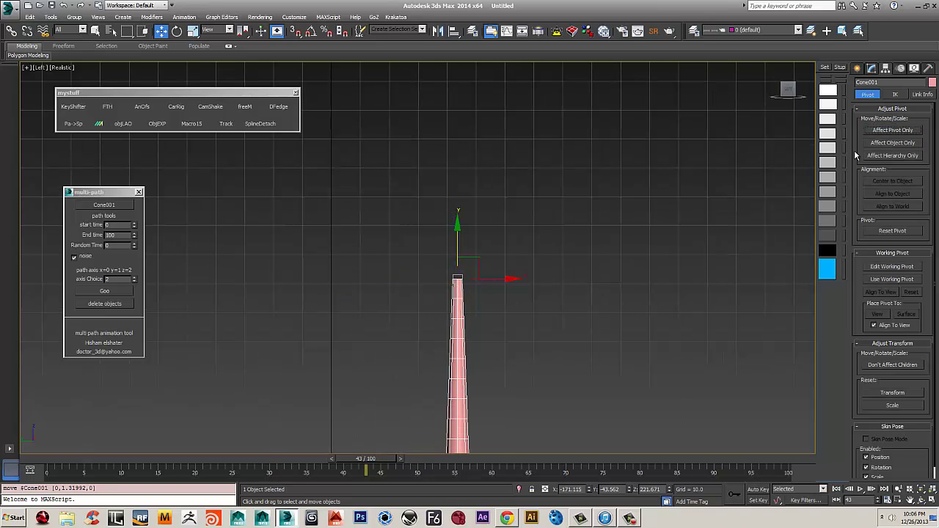
Delete the cone copies generated along the splines with the multi-path tool
scroll(450, 339, down, 3)
middle_drag(462, 291, 478, 123)
scroll(478, 123, down, 2)
alt+middle_drag(478, 123, 466, 174)
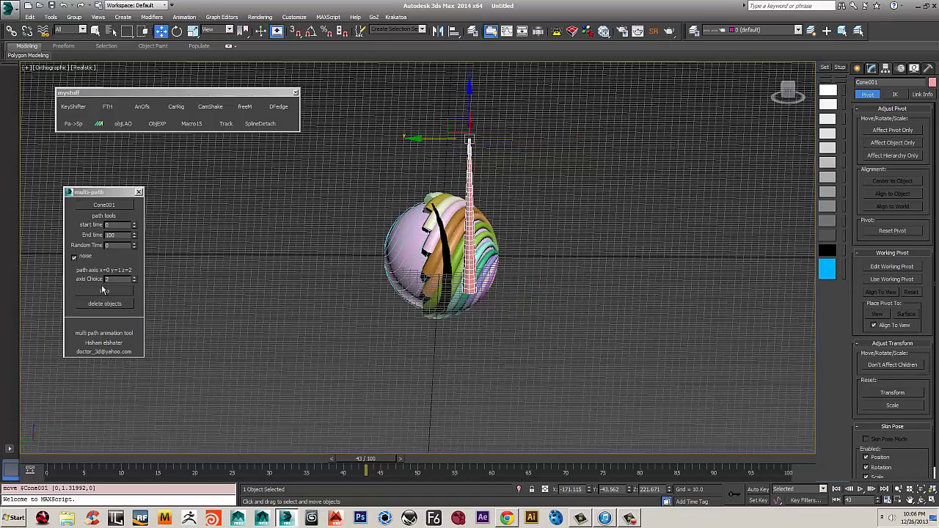
click(104, 304)
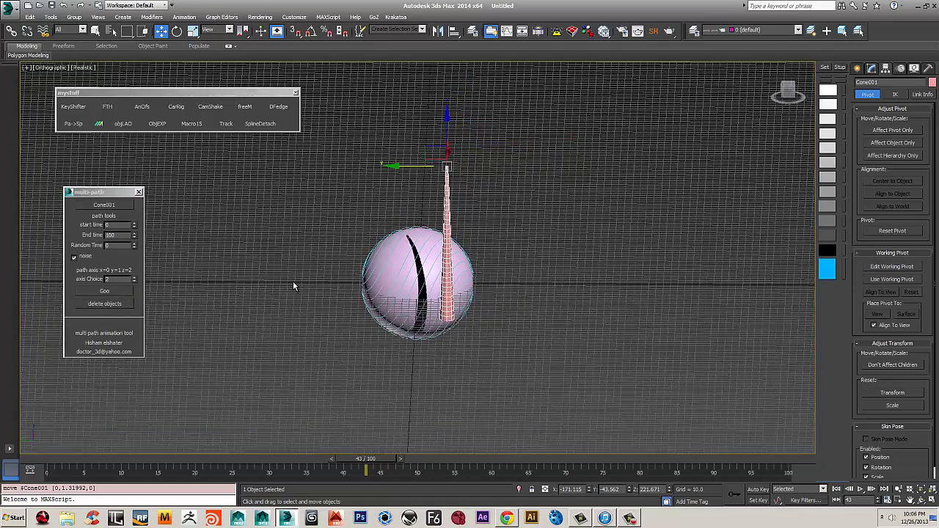
Return to the perspective view and regenerate the multi-path copies from the cone with its pivot at the tip
key(p)
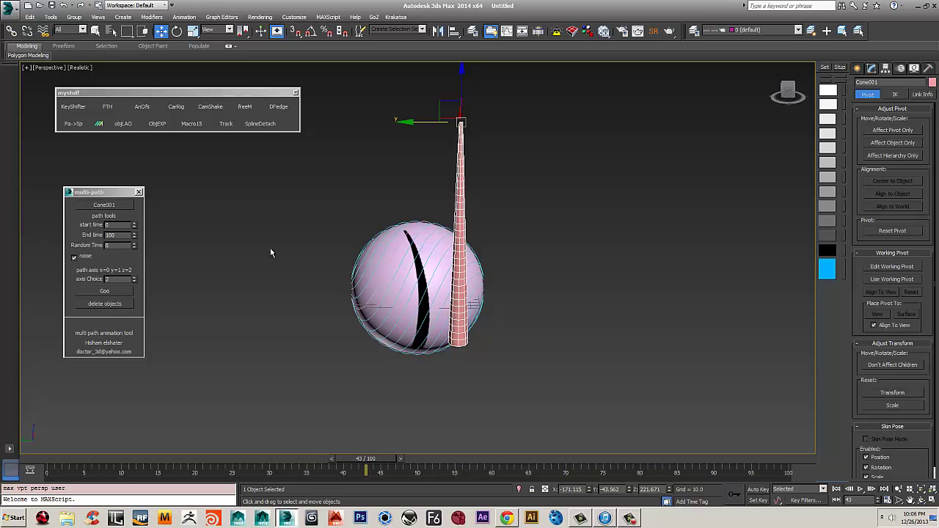
alt+middle_drag(270, 252, 337, 260)
click(112, 207)
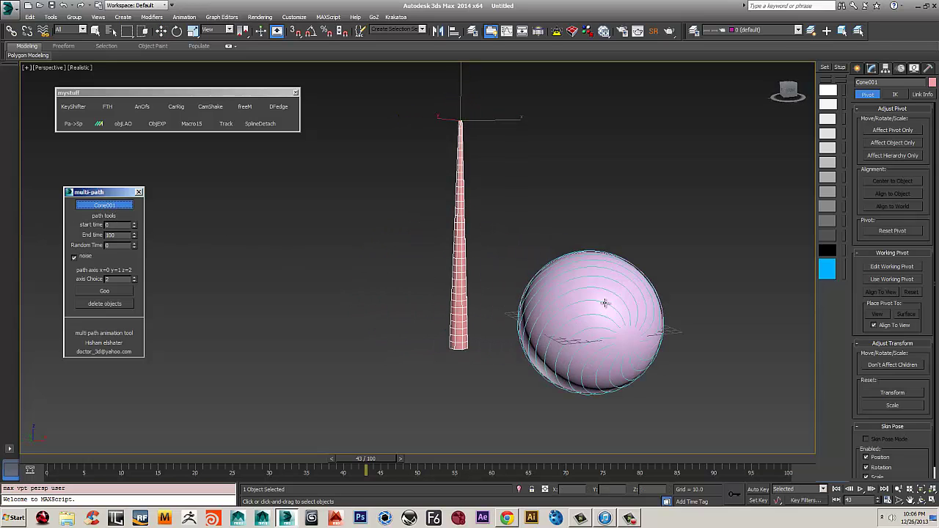
click(104, 291)
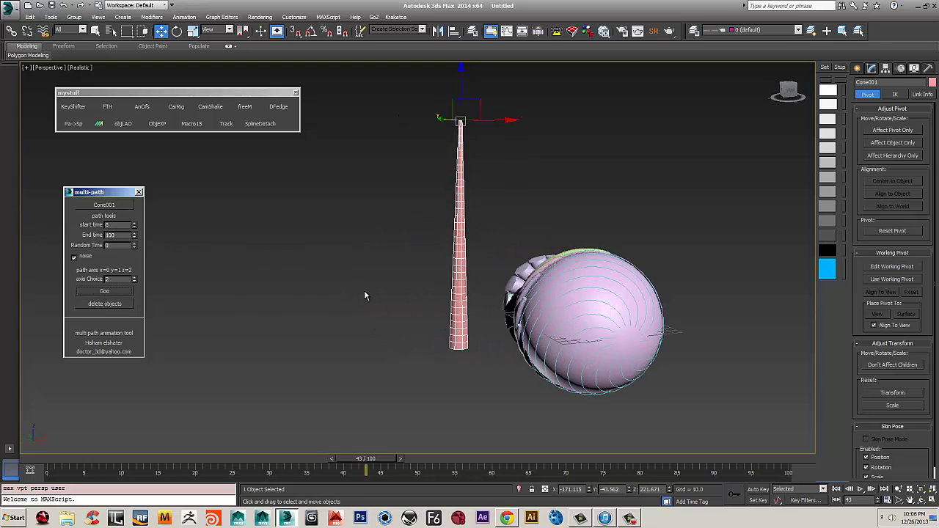
Set the timeline to frame 0 and examine the regenerated cones around the sphere
alt+middle_drag(364, 290, 512, 296)
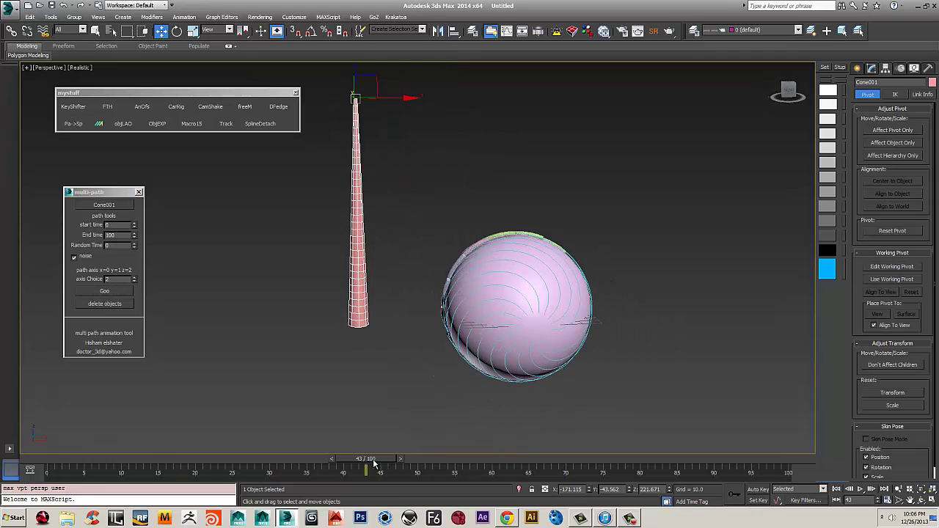
drag(373, 463, 49, 448)
alt+middle_drag(447, 346, 518, 288)
scroll(460, 360, up, 5)
alt+middle_drag(518, 288, 570, 274)
middle_drag(202, 343, 370, 413)
scroll(276, 308, down, 3)
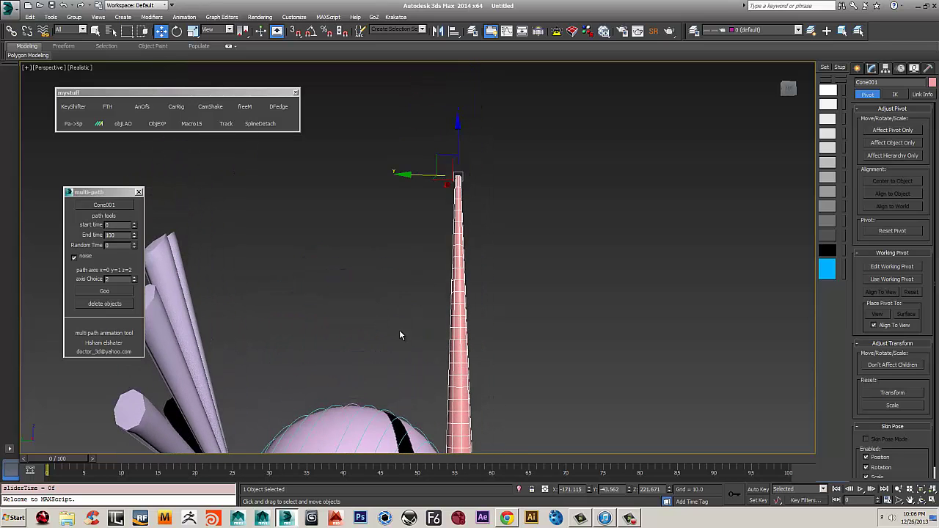
click(460, 225)
click(858, 68)
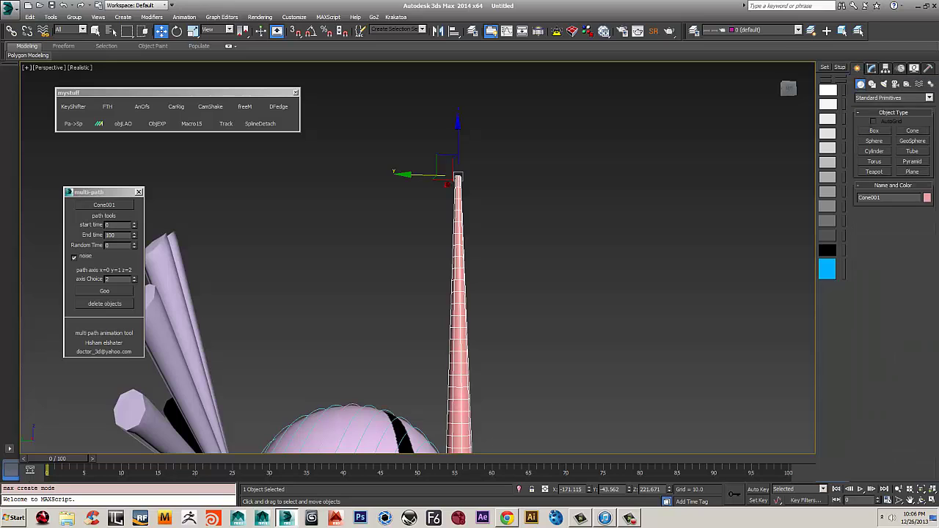
click(871, 67)
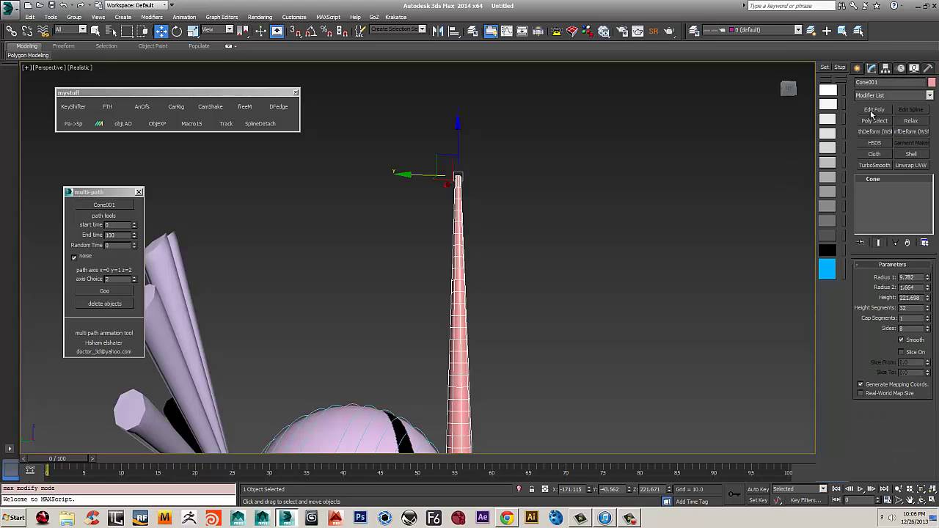
click(874, 110)
click(877, 181)
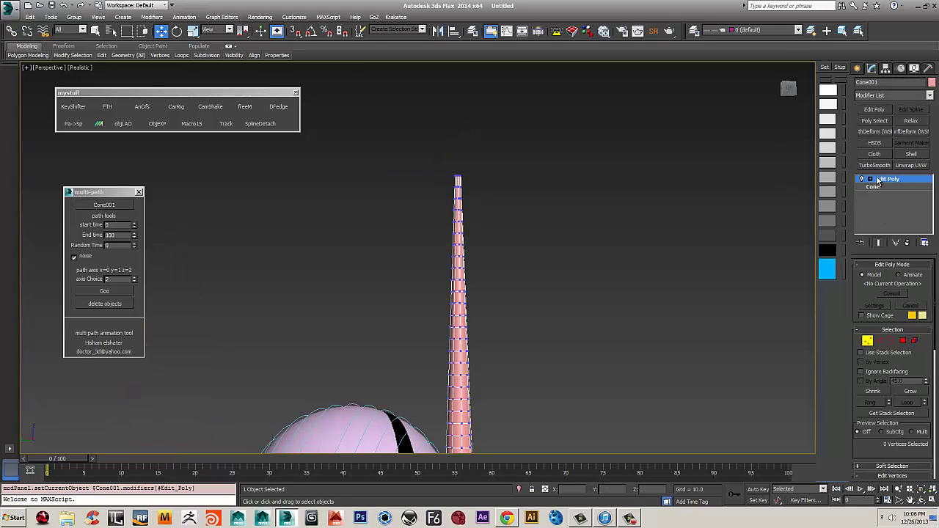
click(907, 243)
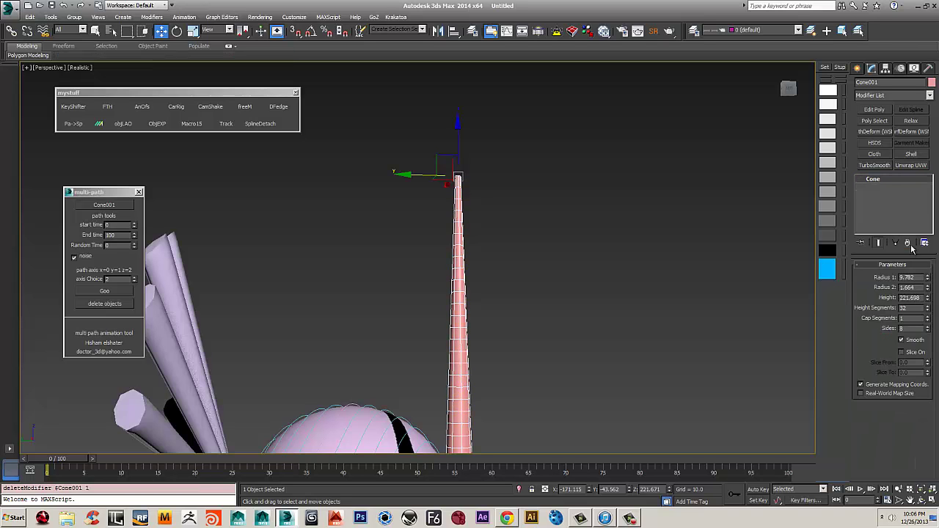
Apply an FFD 3x3x3 modifier to the cone and select the lattice control points around its tip
click(928, 96)
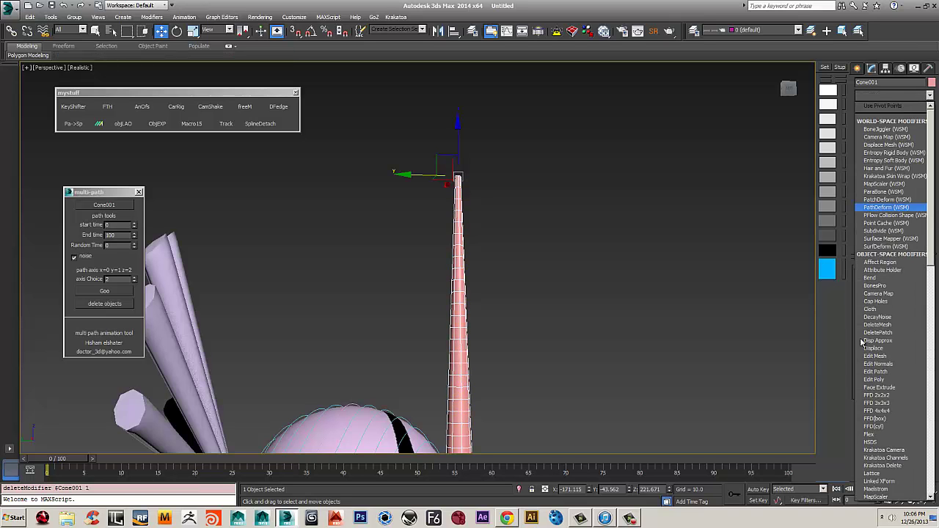
click(886, 402)
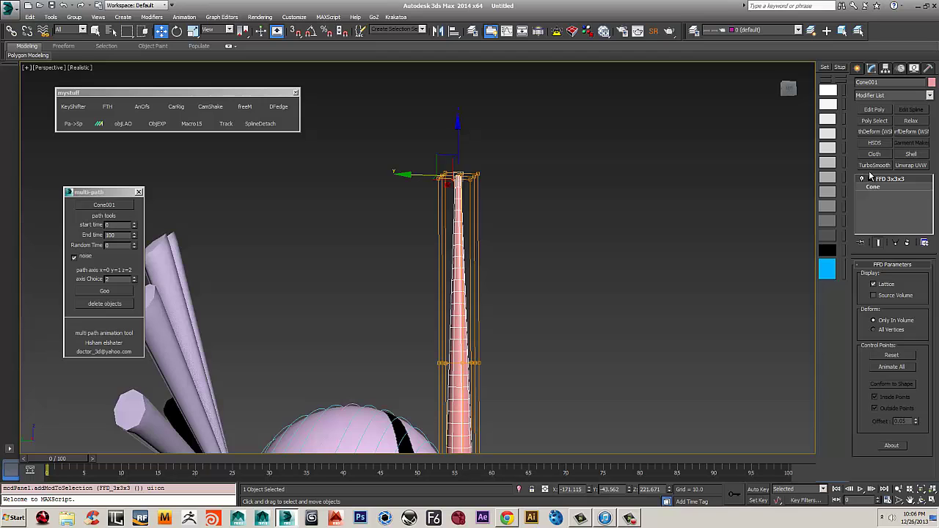
key(1)
alt+middle_drag(613, 291, 616, 103)
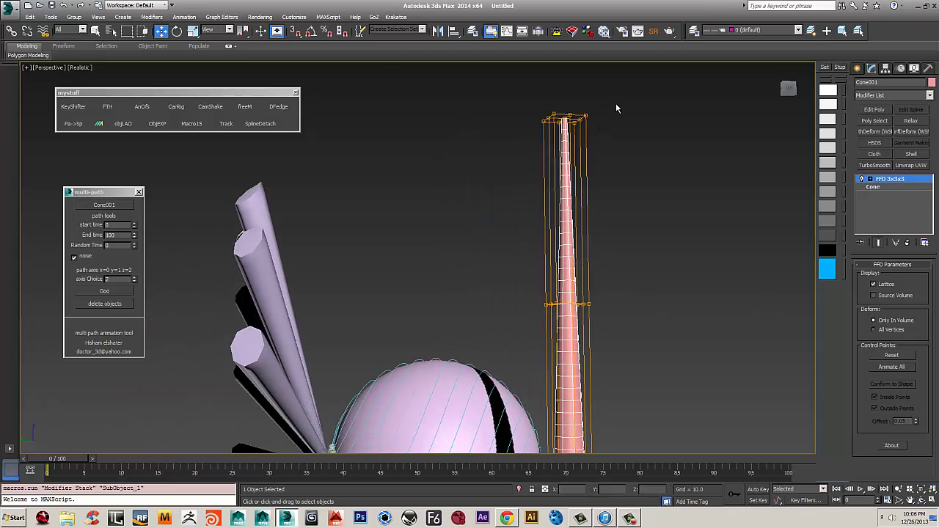
drag(511, 147, 509, 150)
scroll(446, 254, down, 3)
middle_drag(446, 254, 448, 243)
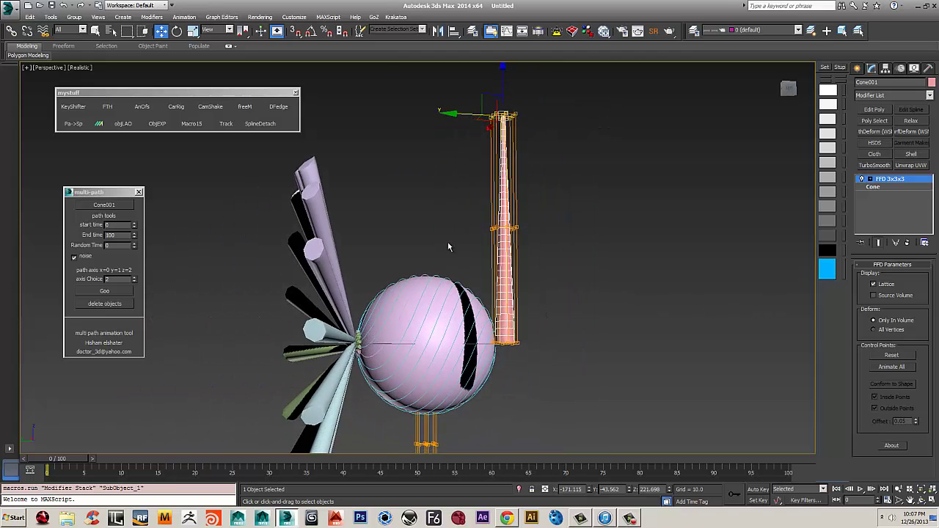
Lower the lattice control points around the cone's tip to about Z 198.8
click(505, 72)
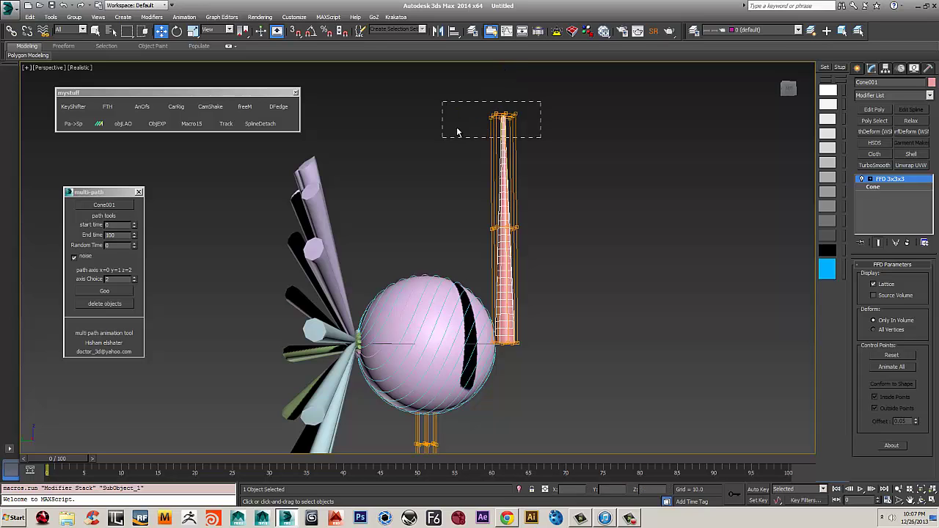
drag(457, 132, 444, 136)
drag(502, 69, 505, 87)
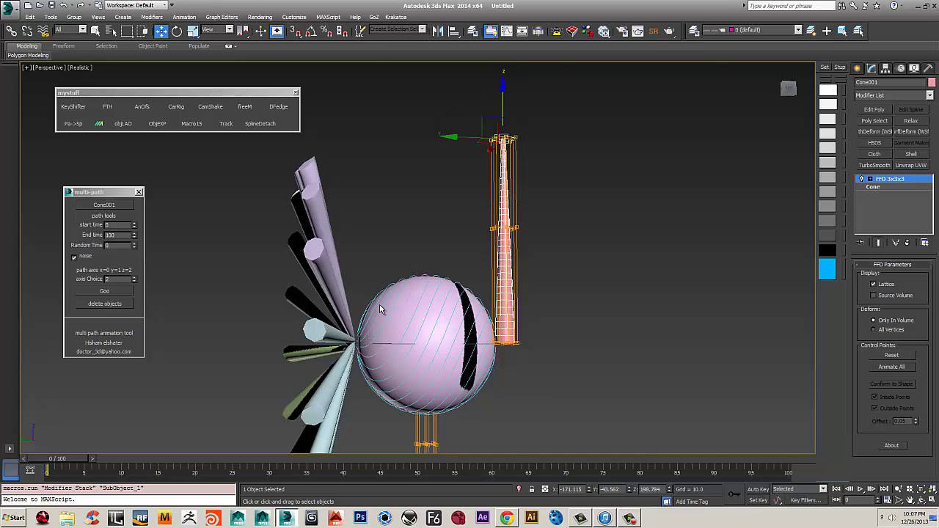
Set the timeline to frame 100 and examine the reshaped tentacles wrapping the sphere from several sides
scroll(380, 307, up, 4)
middle_drag(380, 306, 396, 236)
scroll(394, 242, down, 6)
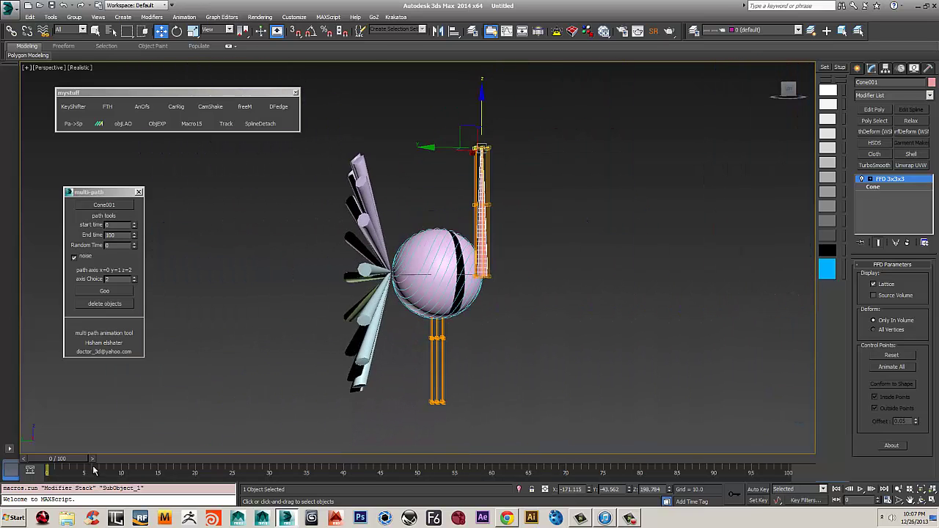
drag(74, 460, 805, 460)
key(w)
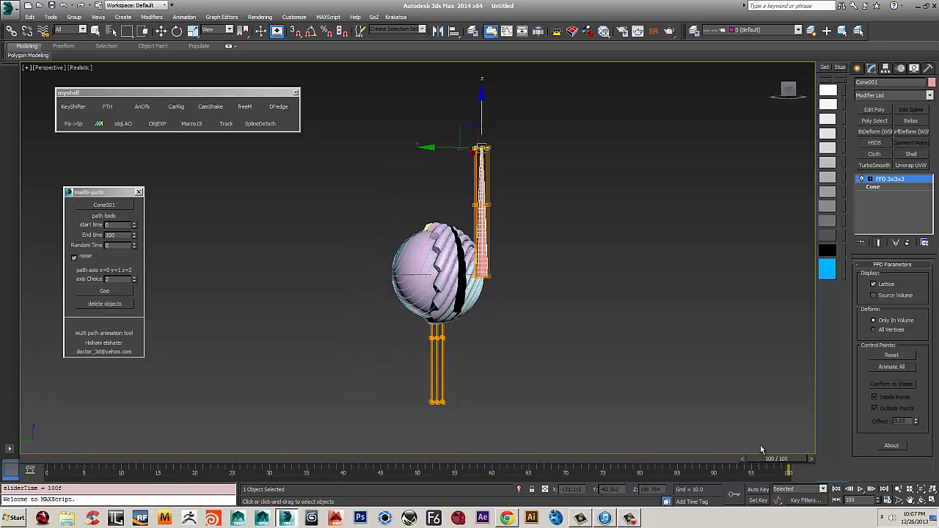
alt+middle_drag(583, 333, 371, 214)
scroll(484, 232, up, 5)
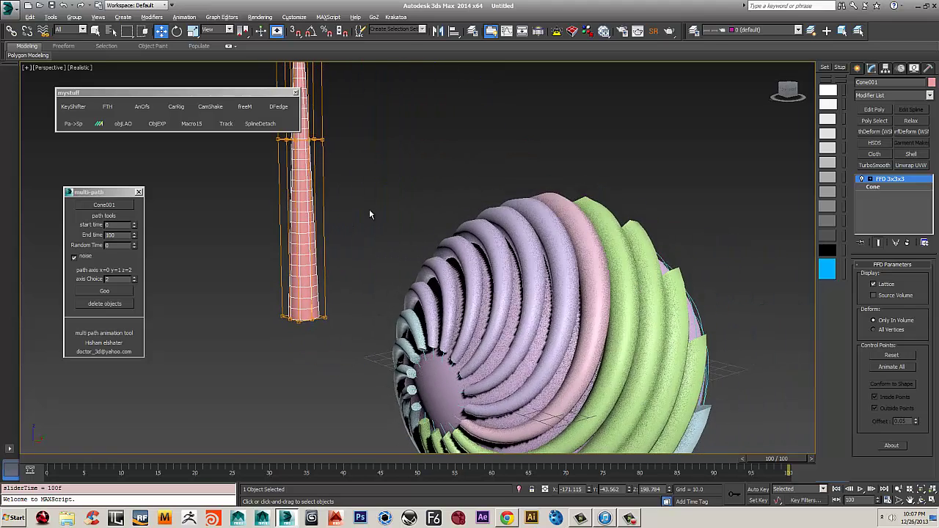
alt+middle_drag(499, 332, 420, 292)
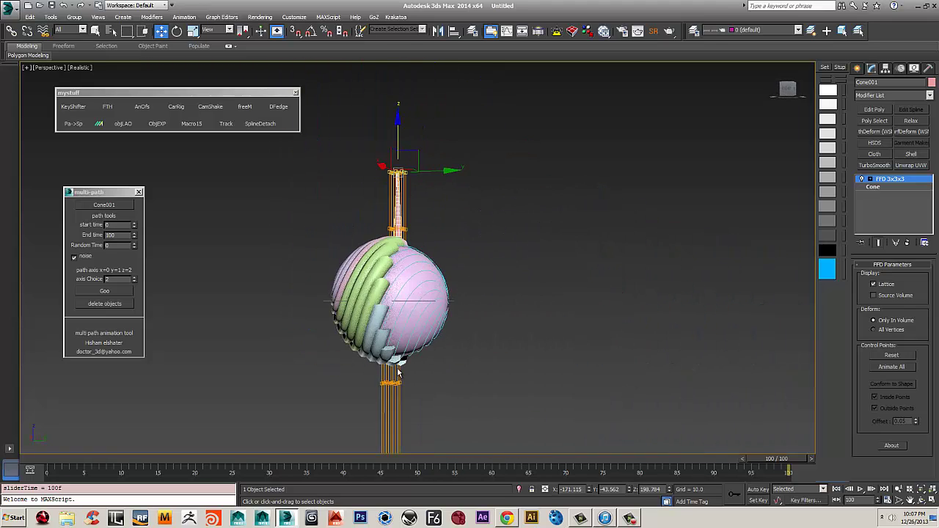
alt+middle_drag(398, 373, 501, 234)
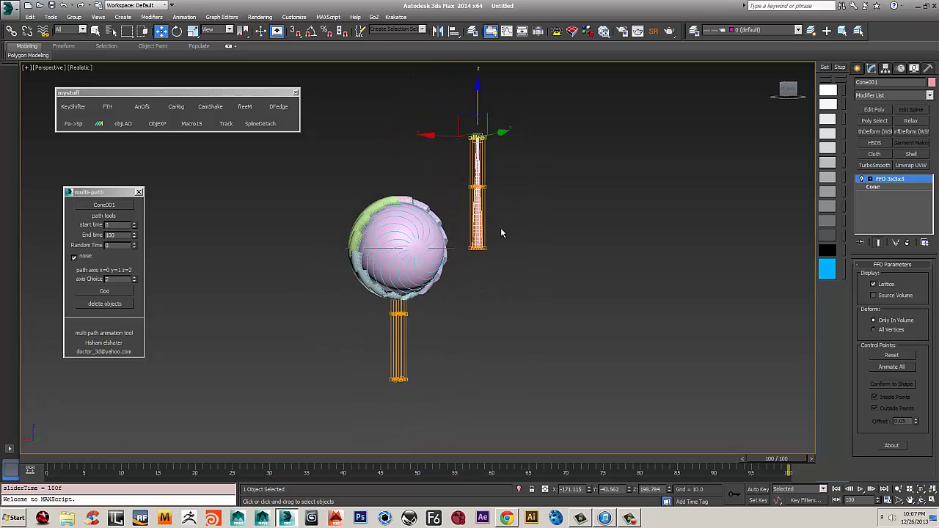
Select the lattice control points at the cone's base and lower them to about Z -153.6 to lengthen the tentacles
drag(446, 267, 446, 268)
alt+middle_drag(470, 249, 493, 229)
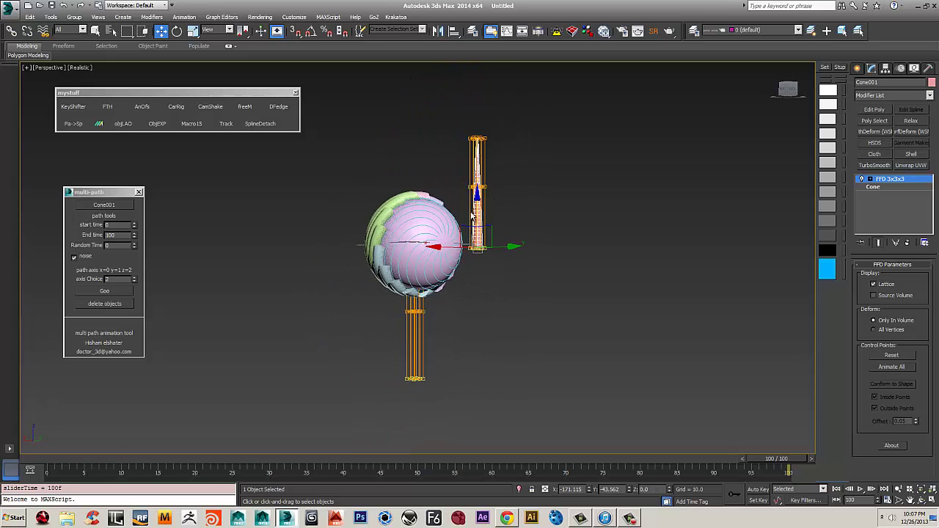
drag(475, 197, 460, 287)
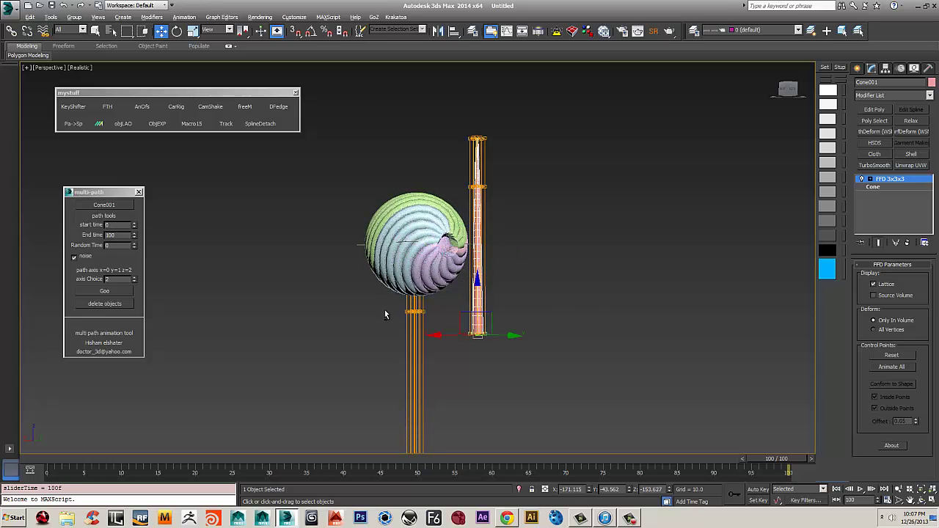
alt+middle_drag(386, 314, 740, 444)
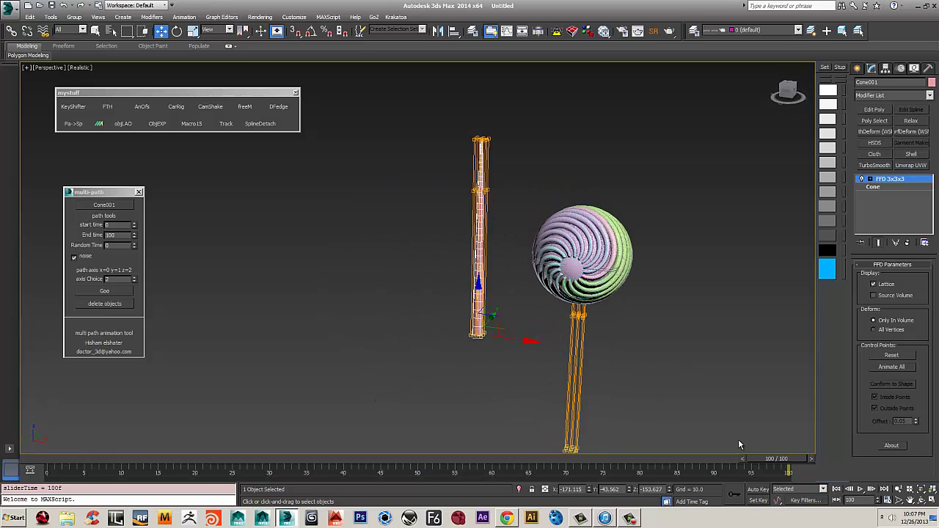
Scrub the timeline back to frame 51 and raise the cone's base lattice points to about Z 114.9, shortening the tentacles
drag(783, 462, 660, 425)
drag(586, 419, 307, 394)
drag(748, 403, 433, 344)
key(w)
alt+middle_drag(492, 201, 474, 242)
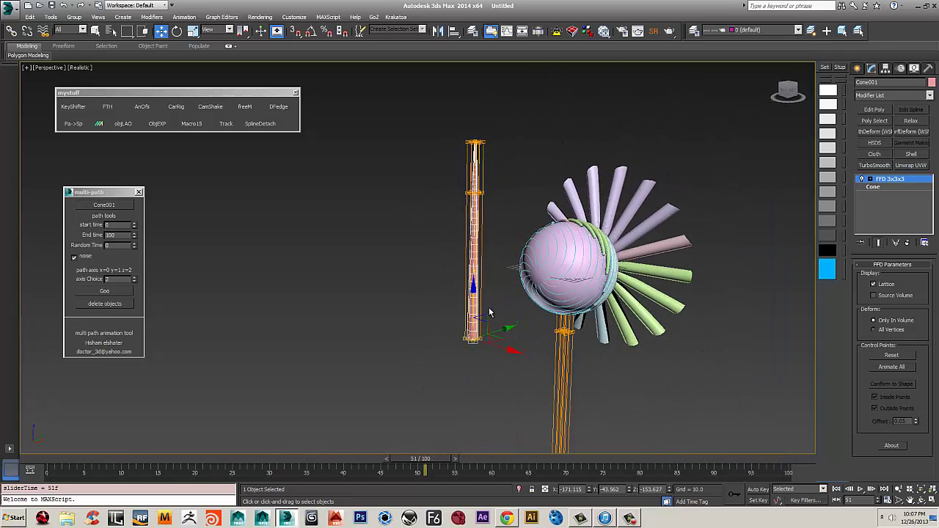
drag(473, 284, 478, 133)
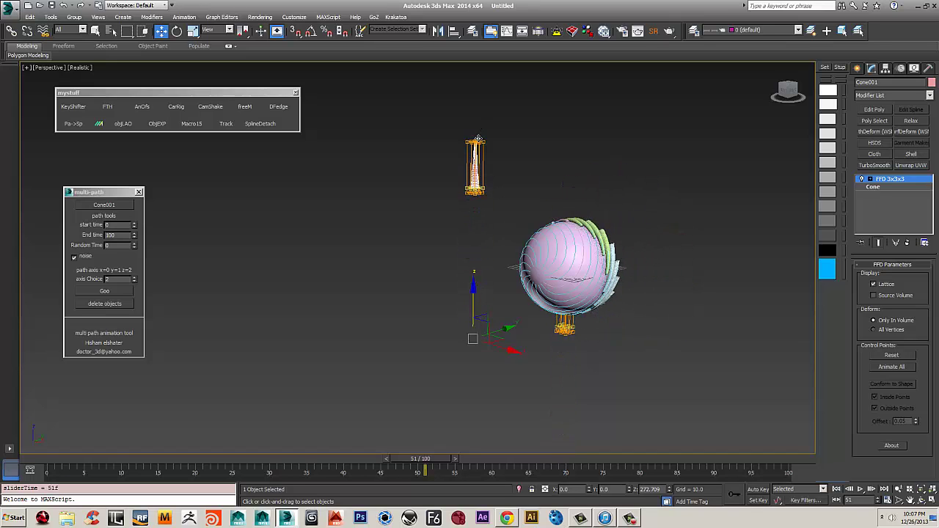
Preview the shortened tentacles travelling along the splines by scrubbing and playing the timeline, ending at frame 77
drag(420, 459, 319, 458)
key(slash)
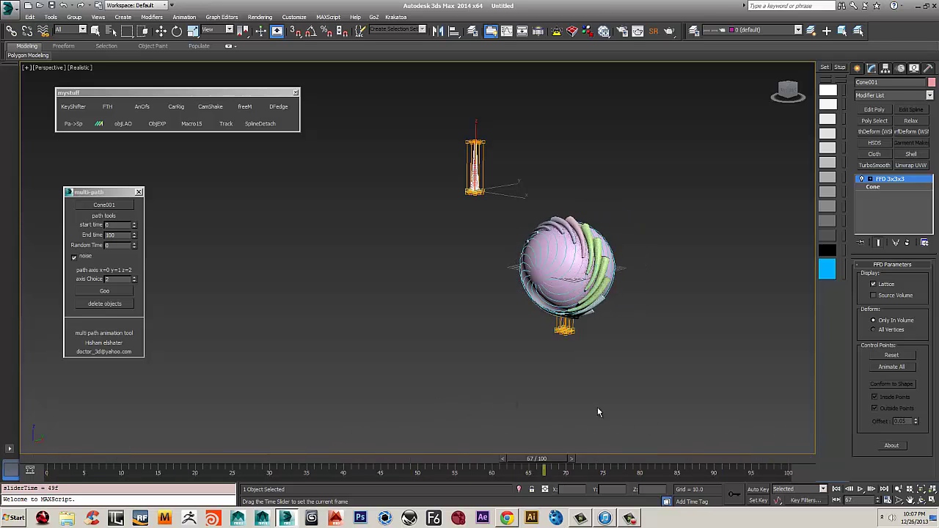
drag(761, 430, 460, 390)
key(slash)
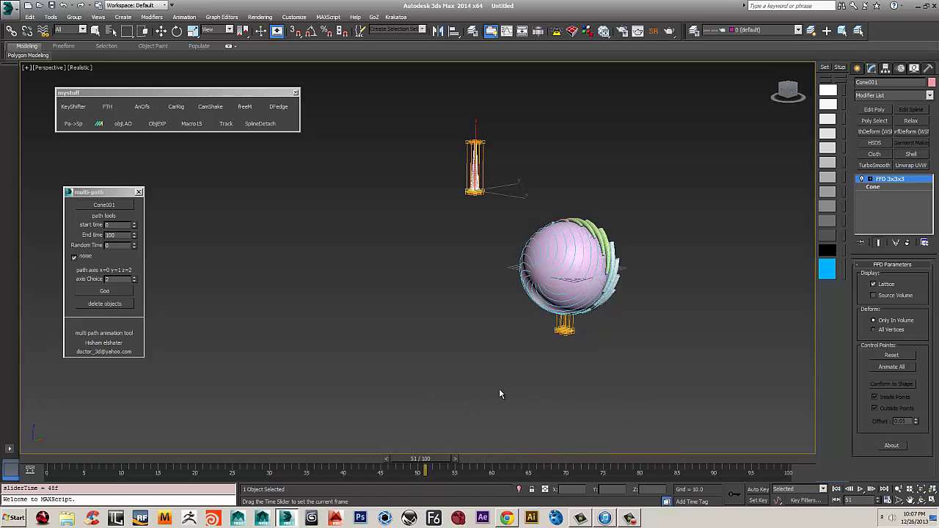
key(slash)
key(w)
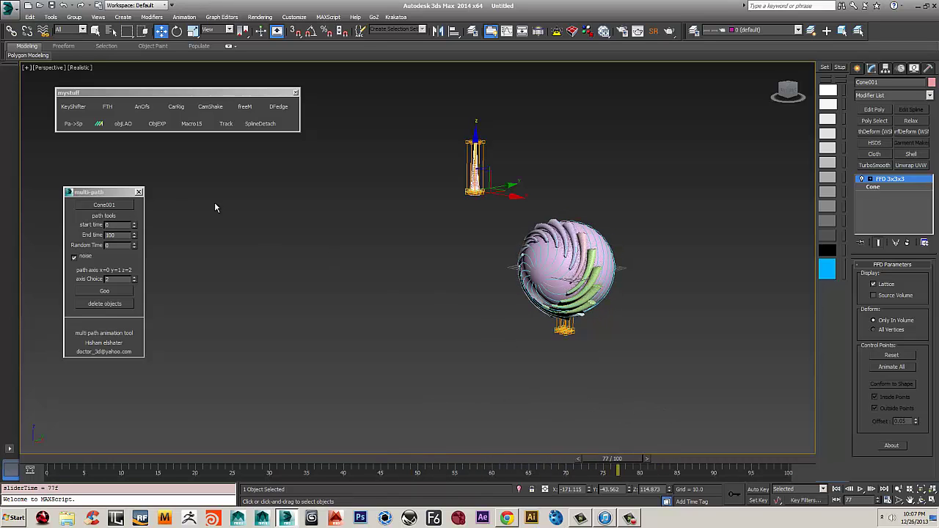
click(10, 9)
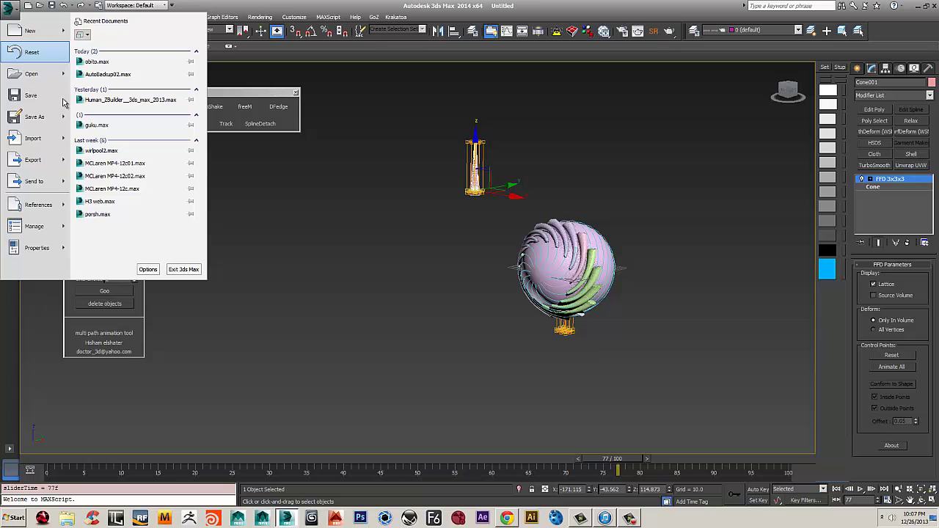
mouse_move(40, 75)
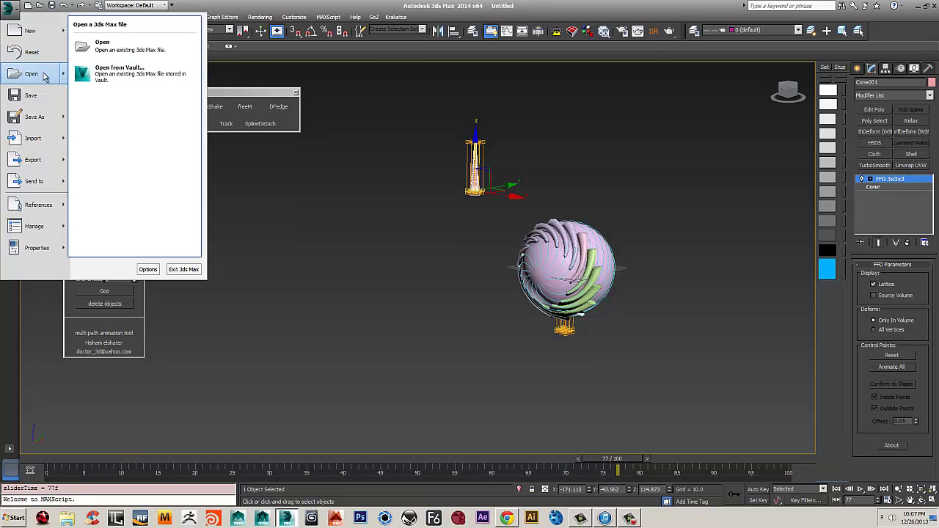
click(106, 47)
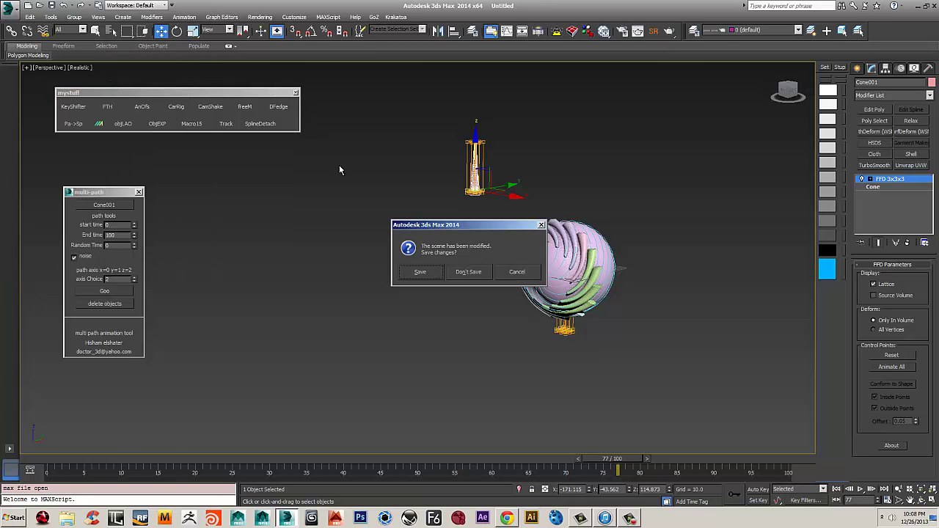
click(470, 273)
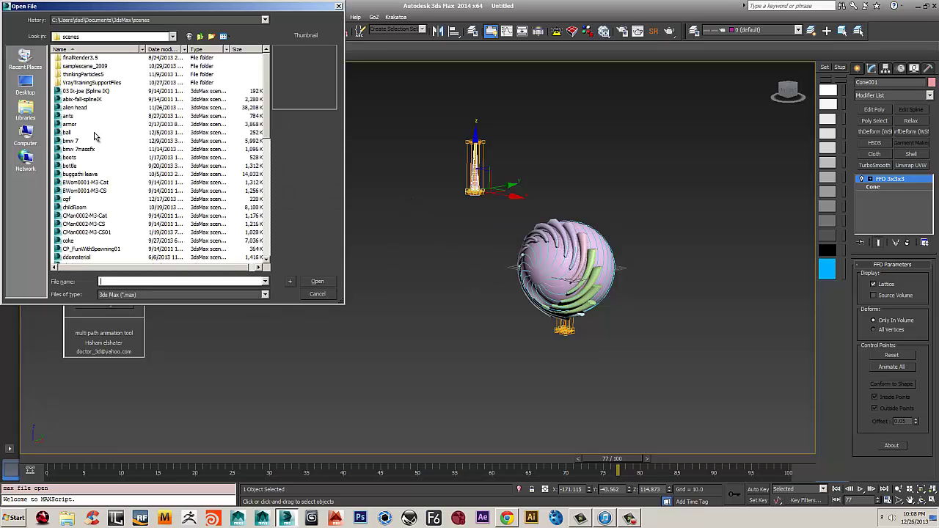
click(86, 100)
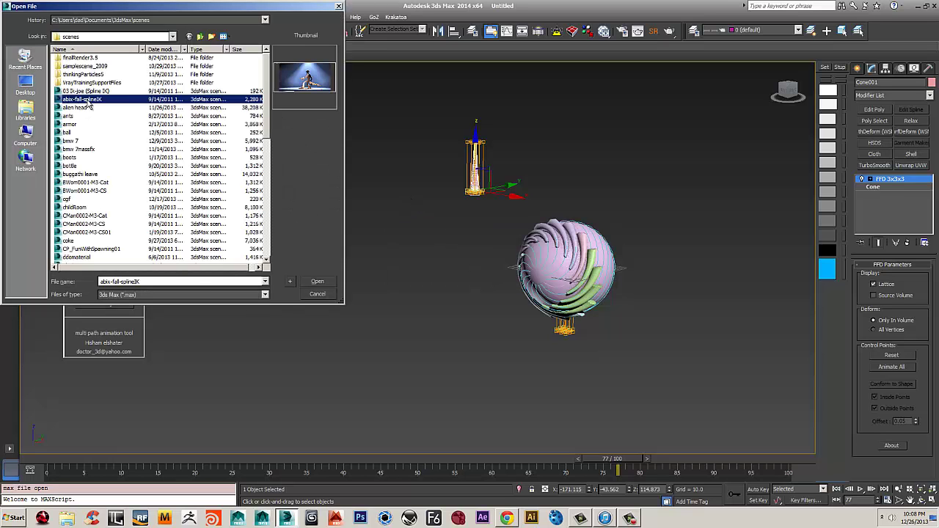
click(340, 6)
click(13, 11)
click(13, 11)
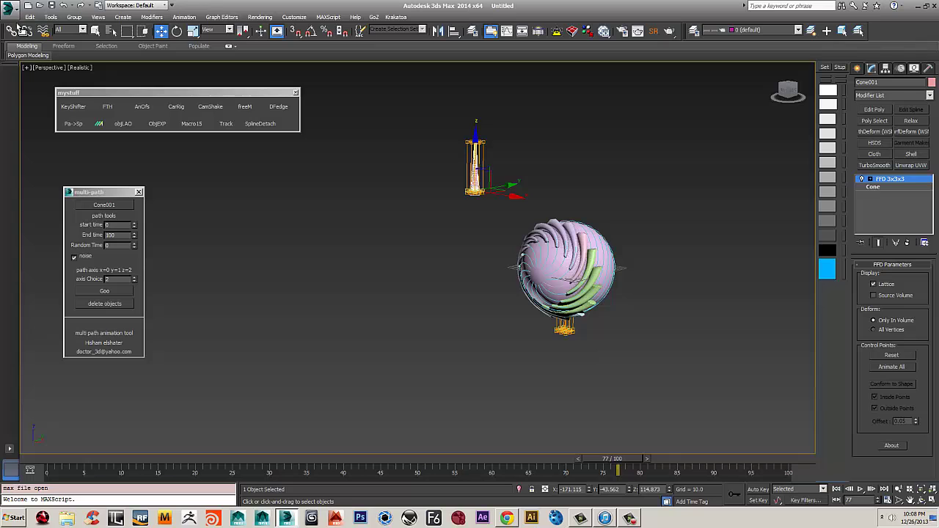
Open the recent scene obito.max without saving the current scene, and continue past the missing external file
click(13, 10)
click(106, 68)
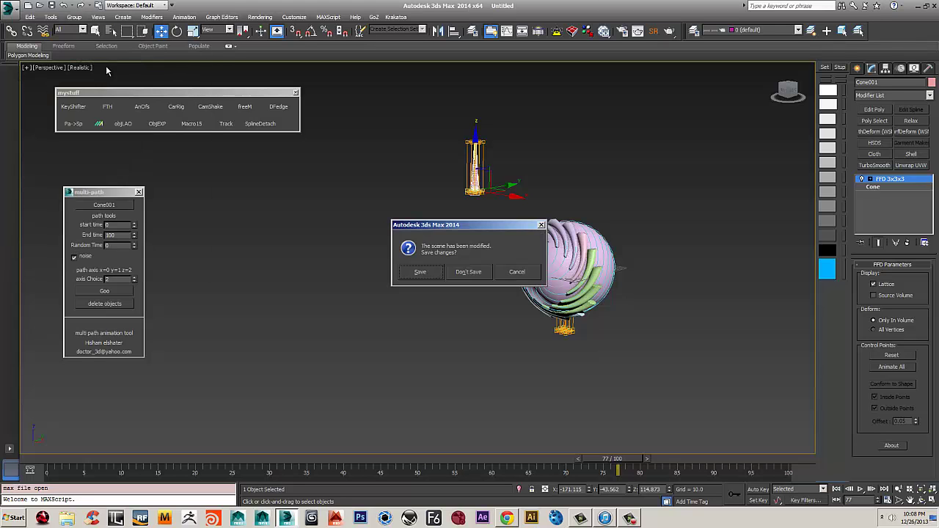
click(468, 271)
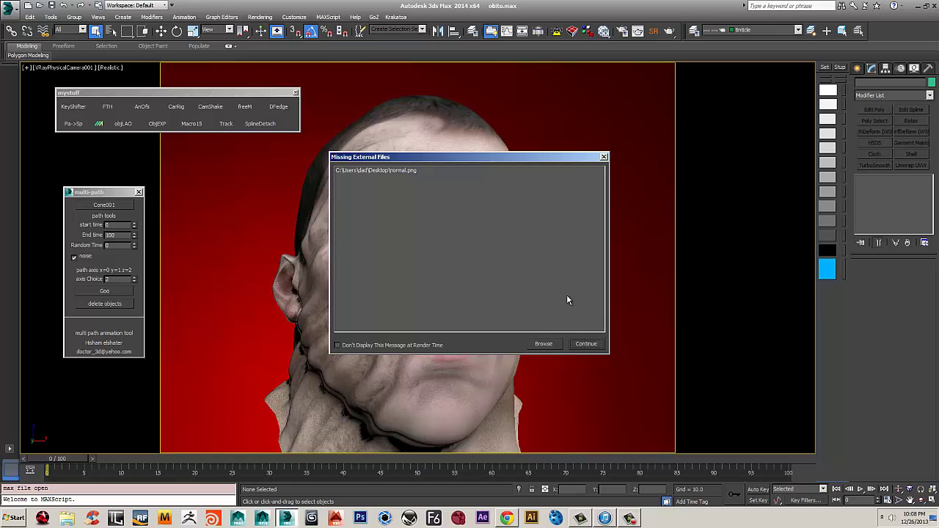
click(585, 343)
Close the mystuff and multi-path windows and display the hidden spline shapes around the head
click(296, 92)
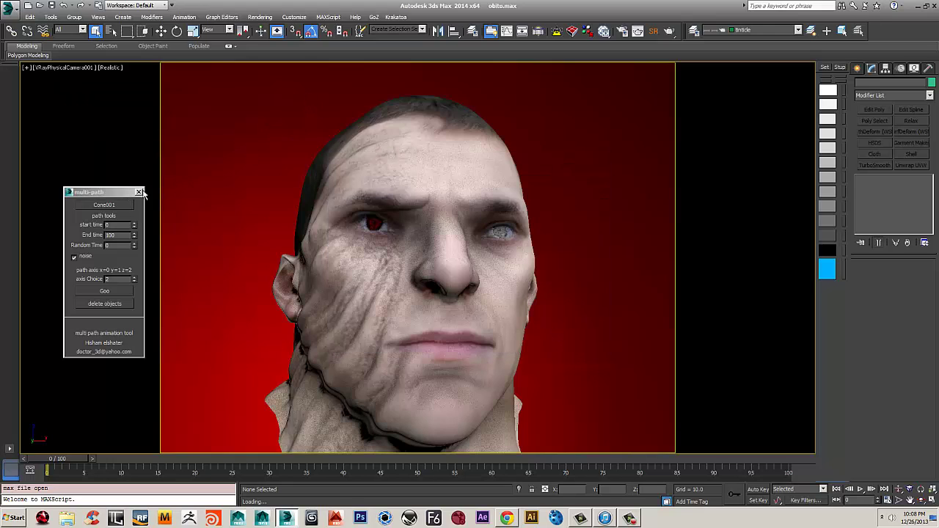
click(139, 191)
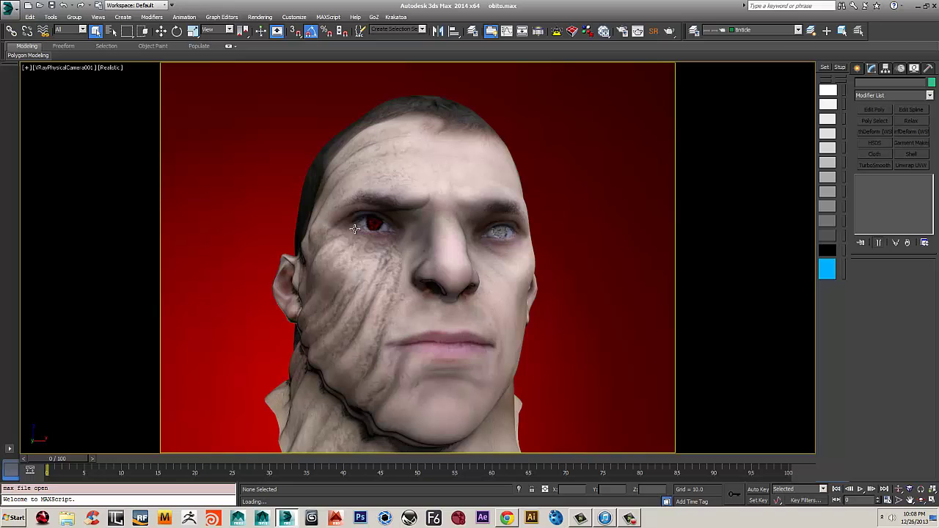
key(shift+s)
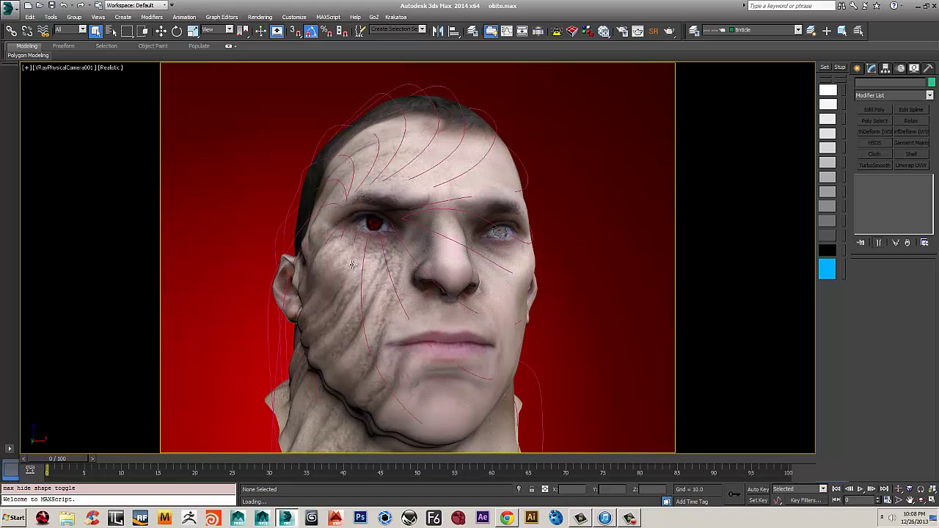
middle_drag(400, 242, 401, 247)
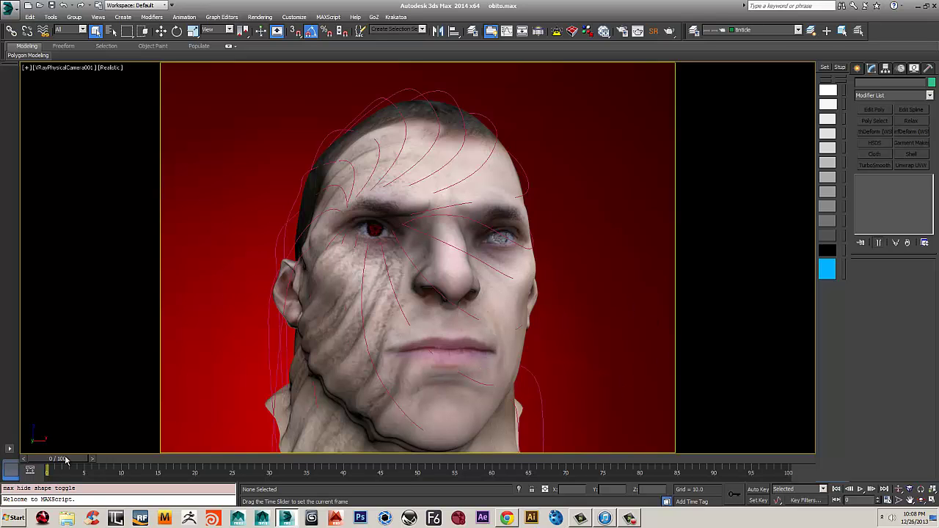
Inspect individual splines over the top of the head, then scrub the timeline to frame 72 to examine the tentacle growth
drag(68, 458, 103, 470)
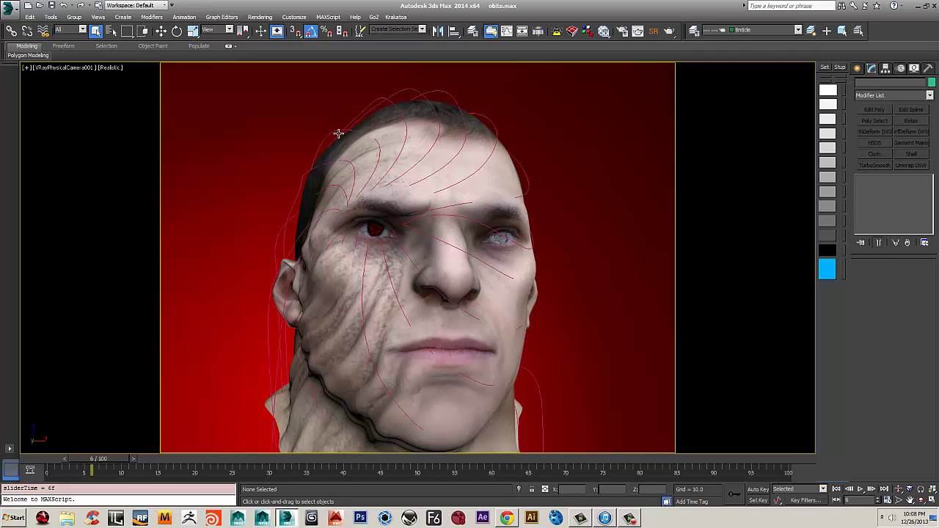
click(396, 96)
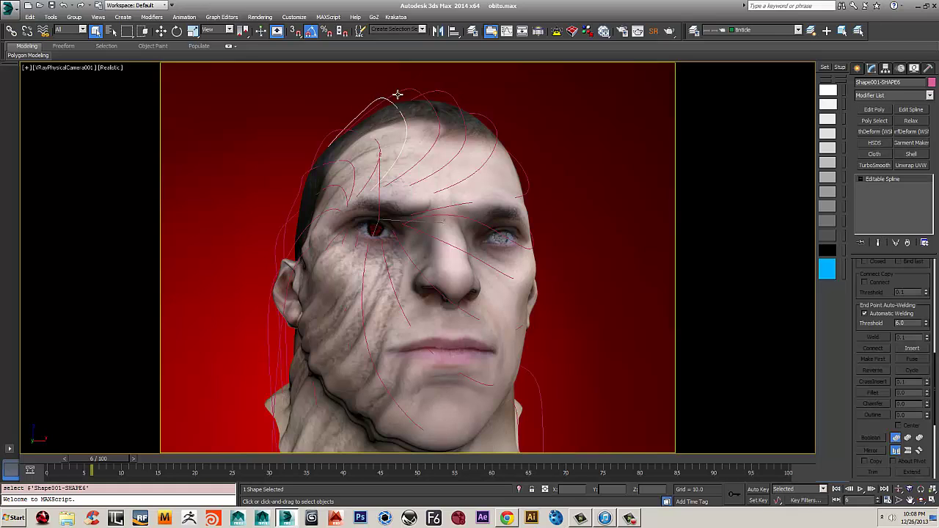
drag(396, 95, 419, 92)
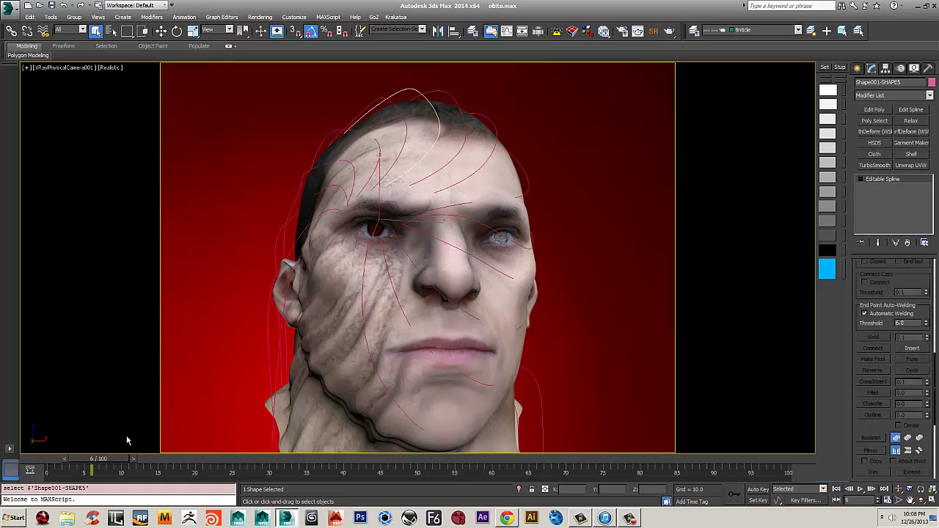
drag(111, 460, 580, 471)
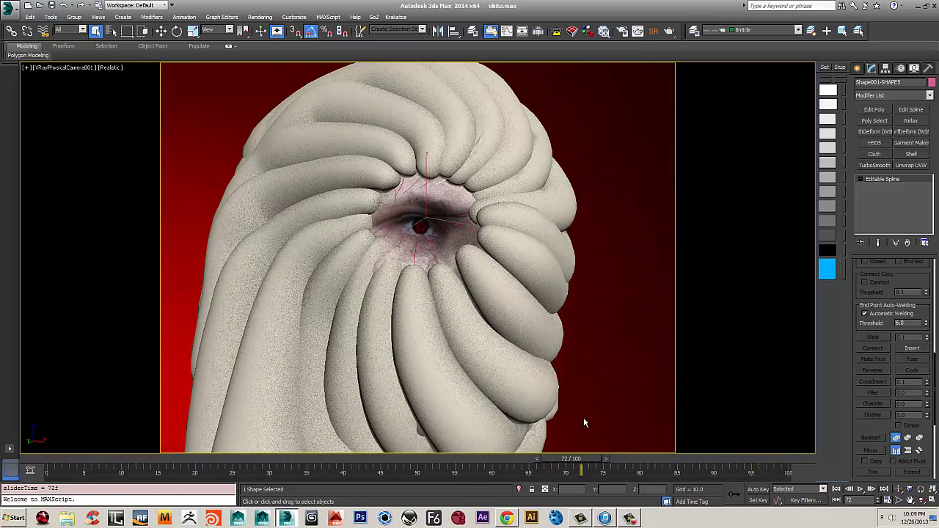